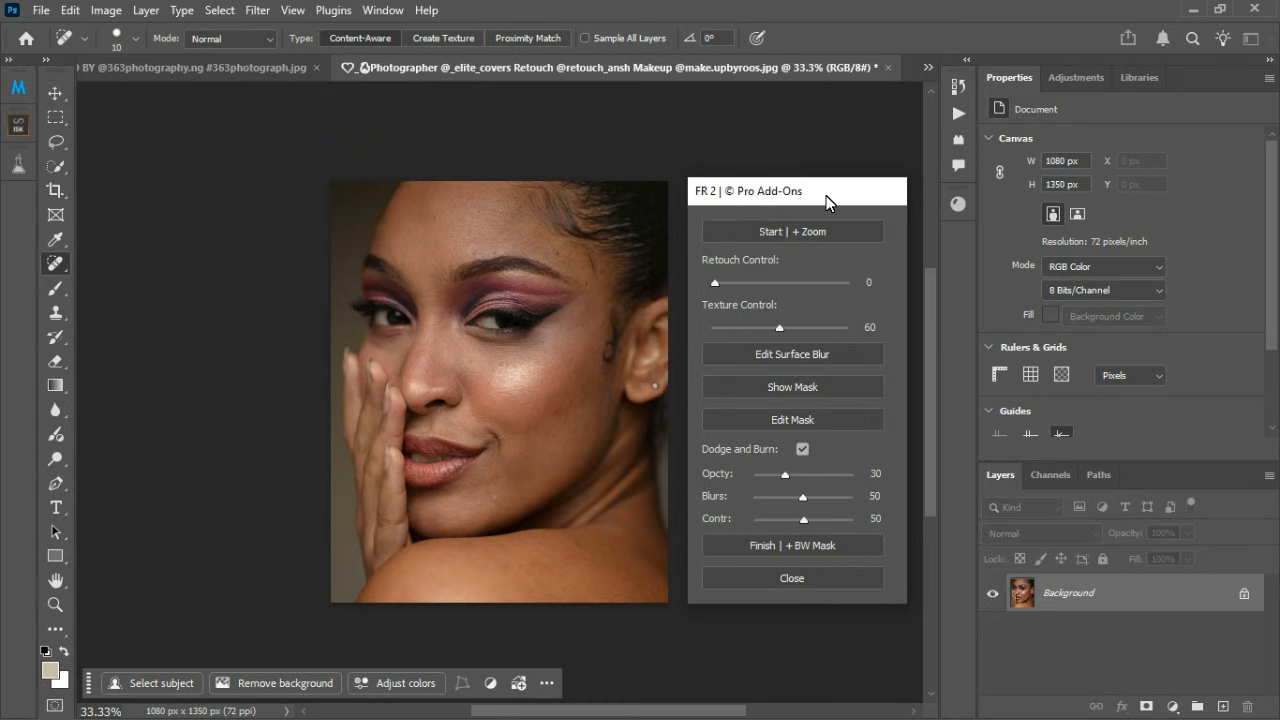
Step: Set Retouch Control to 73, Texture Control to 90, and Dodge and Burn opacity to 69, blur to 30 and contrast to 65
mouse_move(826, 199)
left_mouse_down()
mouse_move(334, 220)
mouse_move(262, 189)
mouse_move(833, 203)
left_mouse_up()
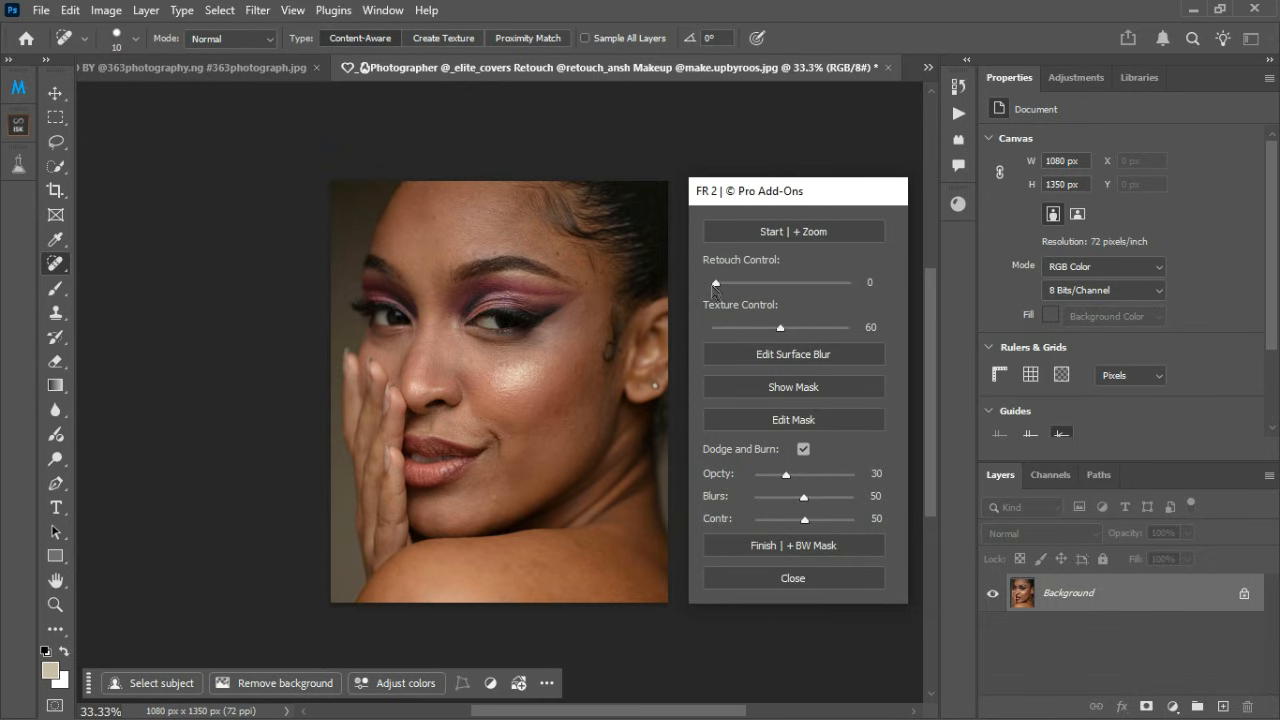
mouse_move(714, 289)
left_mouse_down()
mouse_move(877, 296)
mouse_move(814, 290)
left_mouse_up()
left_click_drag(782, 332, 814, 338)
left_click(804, 450)
left_click(804, 451)
mouse_move(786, 475)
left_mouse_down()
mouse_move(826, 485)
mouse_move(785, 503)
mouse_move(827, 526)
left_mouse_up()
left_click_drag(823, 194, 820, 160)
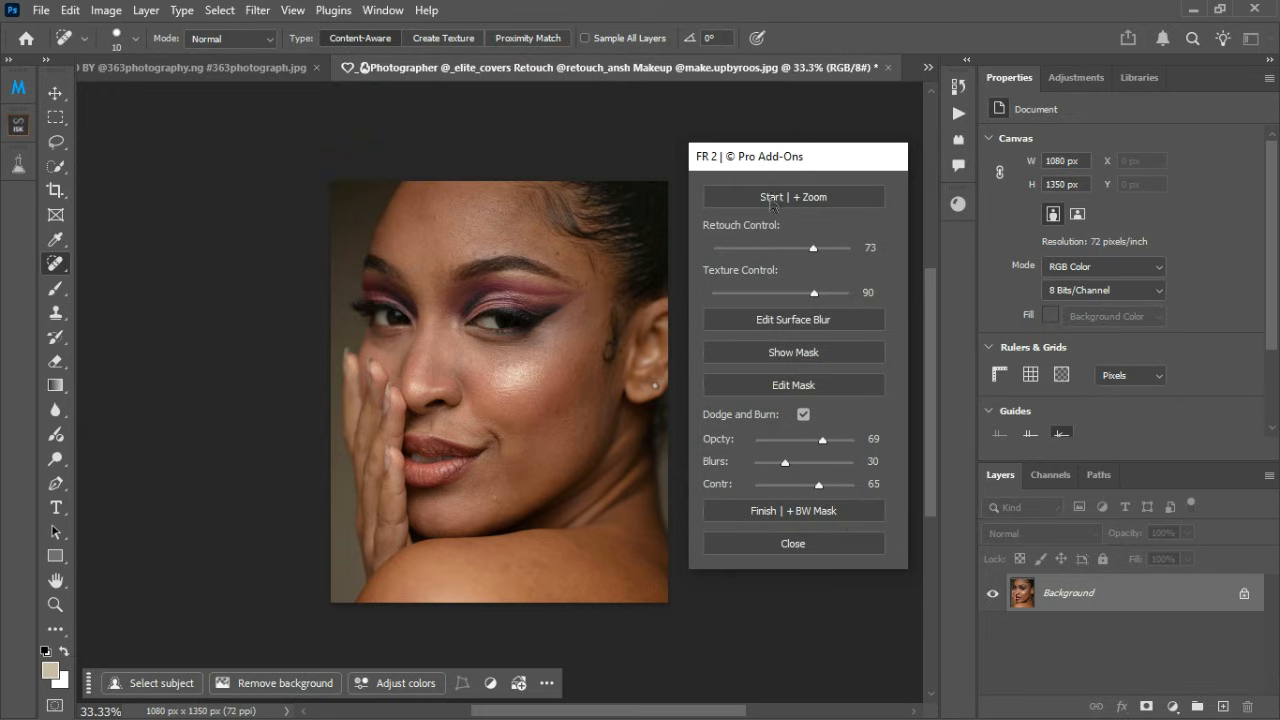
Step: Run the fast retouch on the portrait with the chosen settings and close the plug-in dialog
left_click(776, 200)
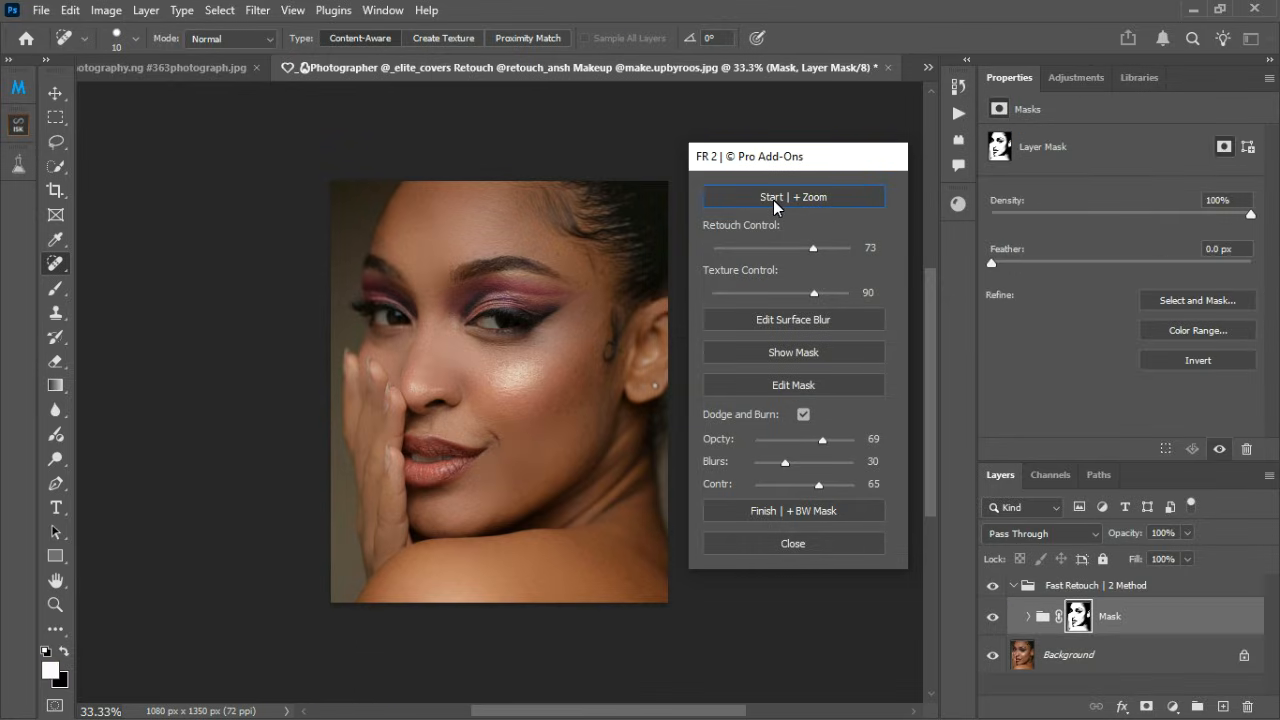
left_click(790, 547)
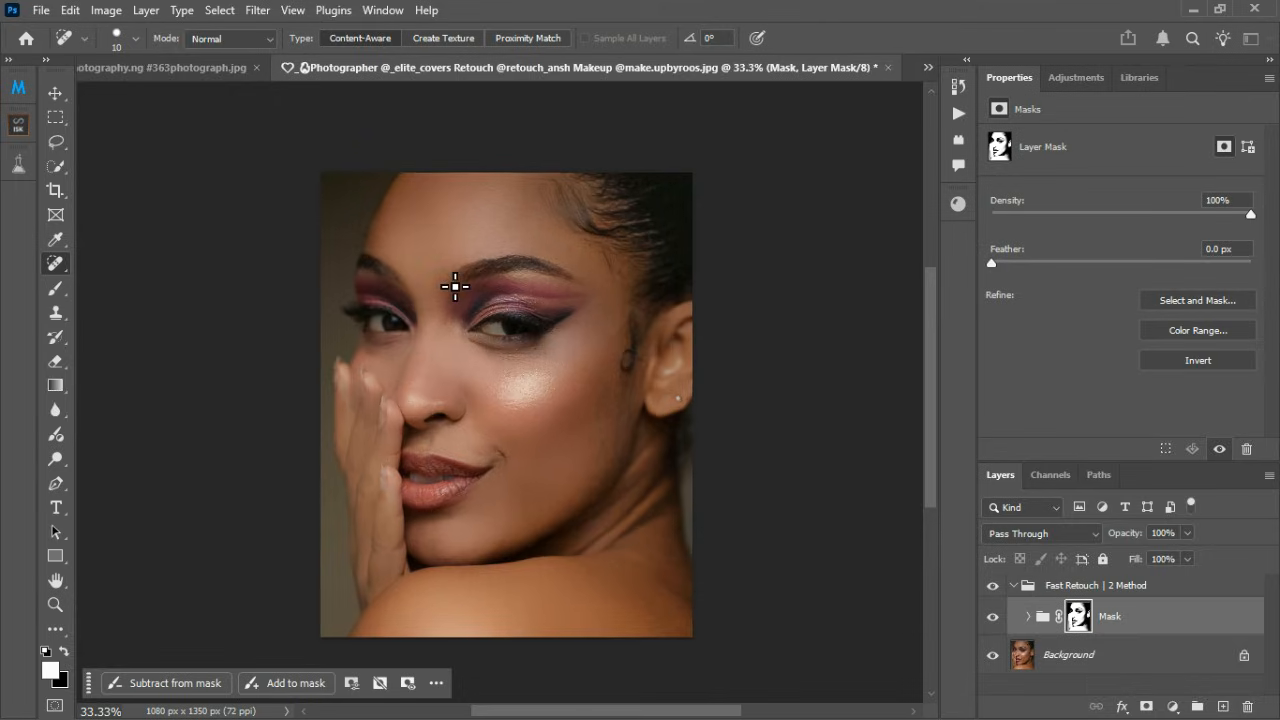
Step: Compare the portrait before and after retouching by toggling the visibility of the Fast Retouch | 2 Method group, examining the skin up close
scroll(456, 284, "up", 4)
scroll(514, 203, "down", 4)
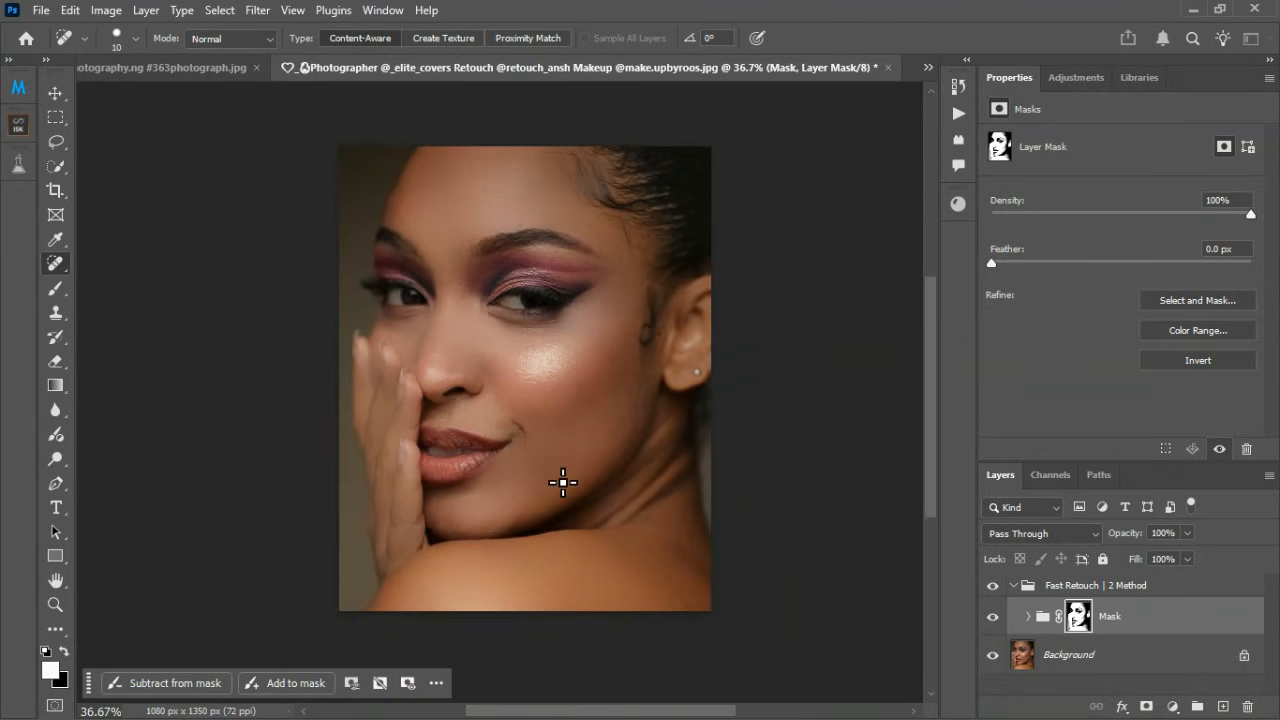
scroll(563, 483, "up", 4)
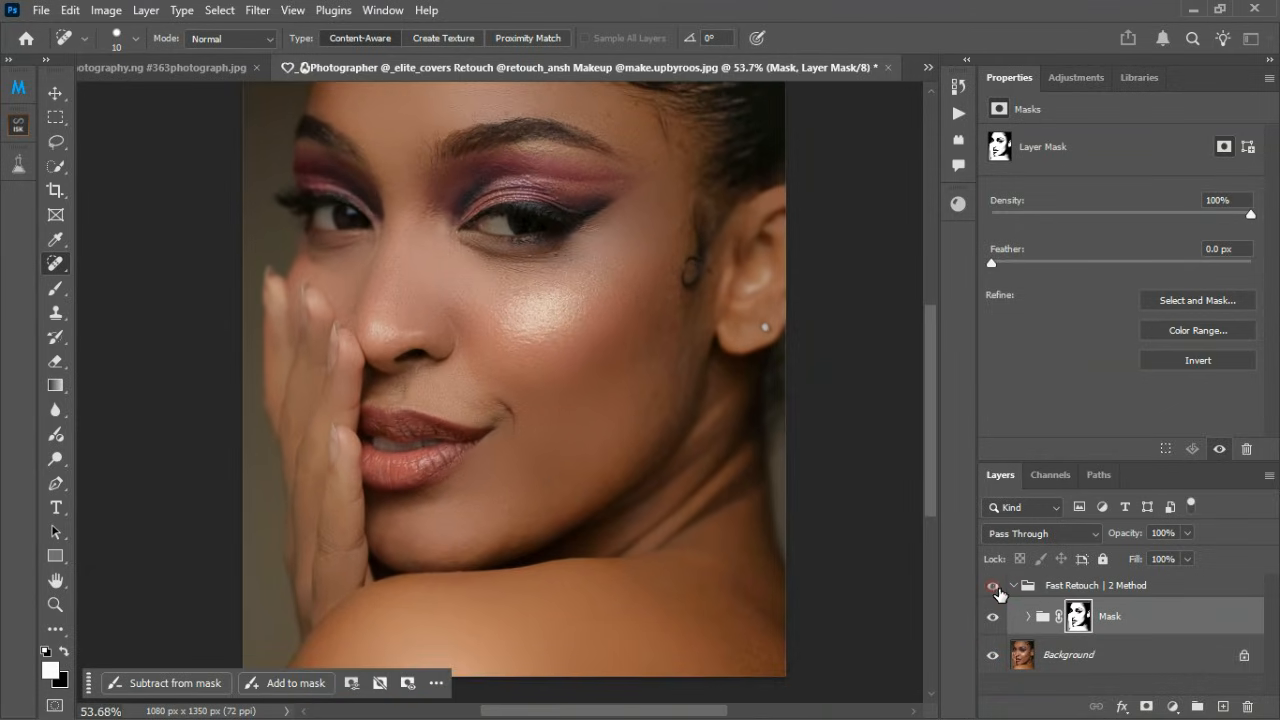
left_click(993, 586)
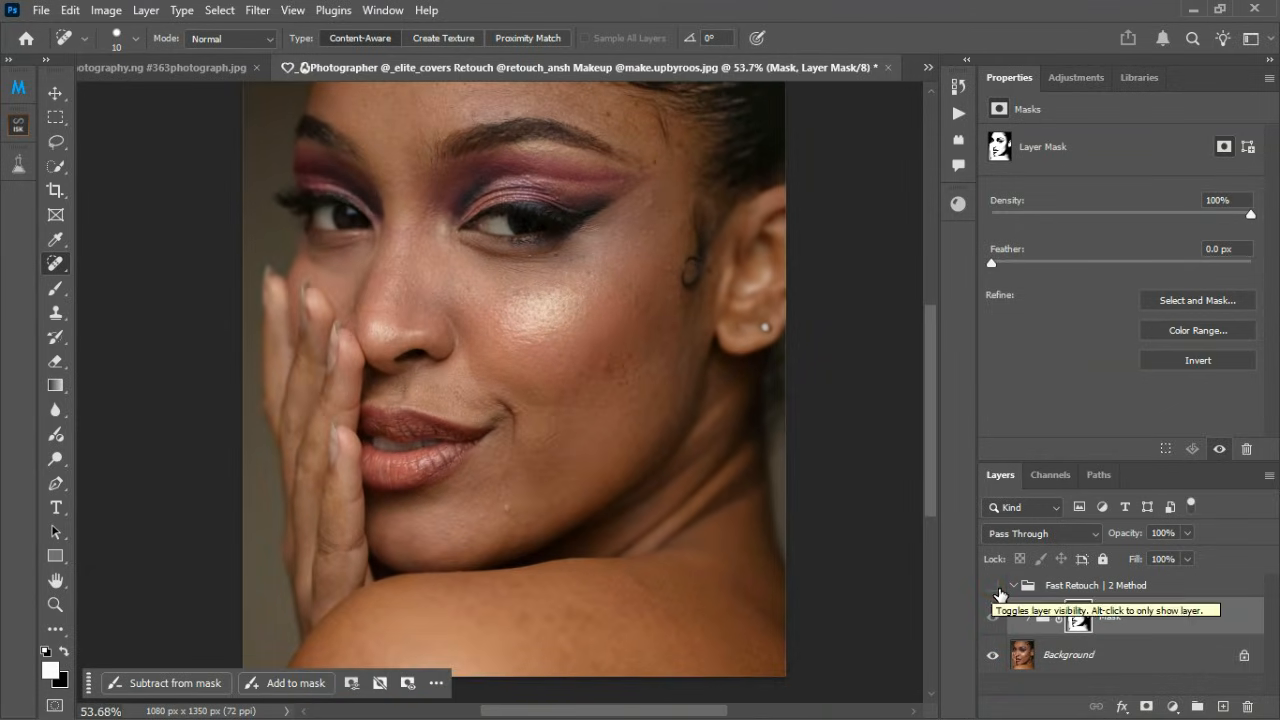
left_click(998, 592)
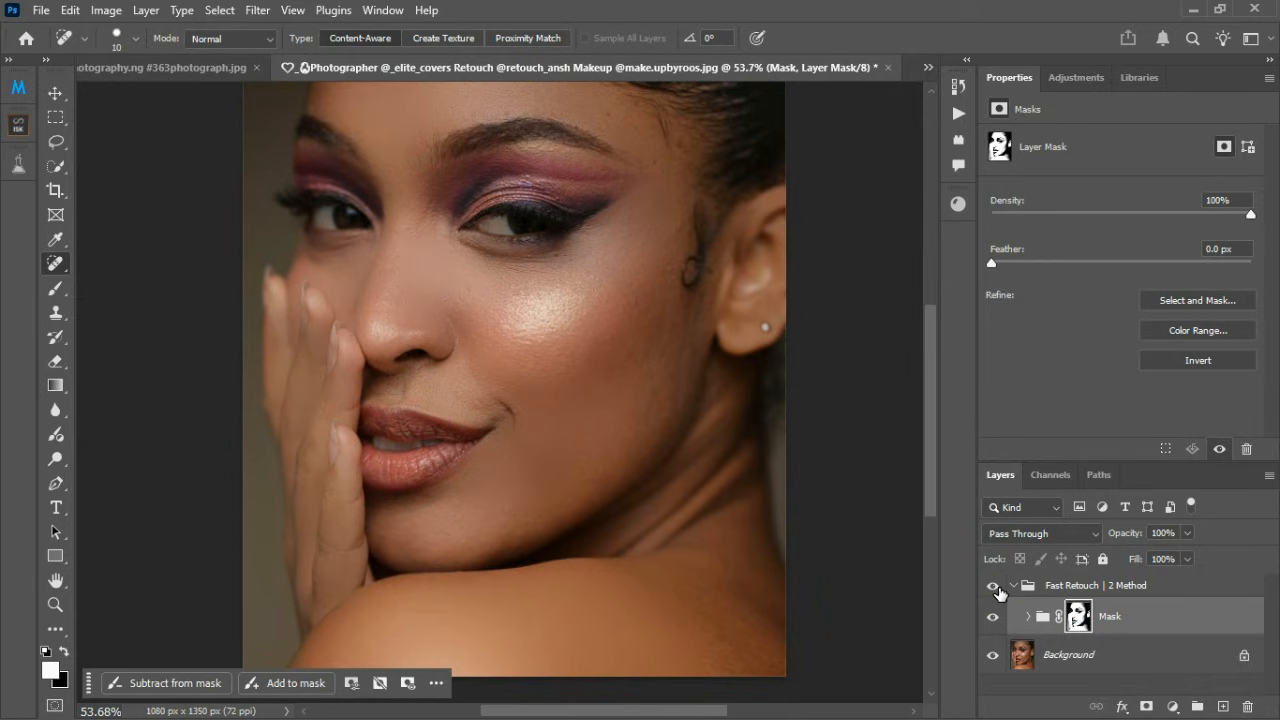
left_click(998, 592)
left_click(998, 592)
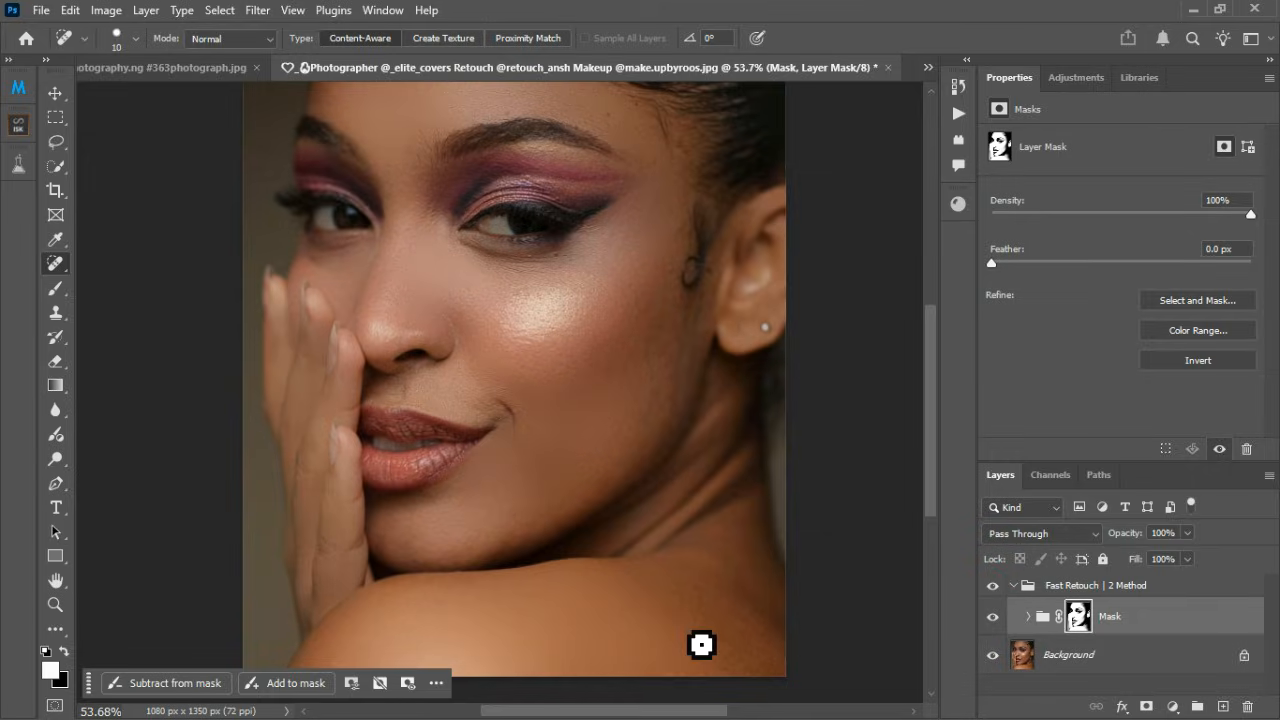
scroll(701, 645, "down", 4)
scroll(563, 435, "up", 1)
scroll(563, 435, "up", 1)
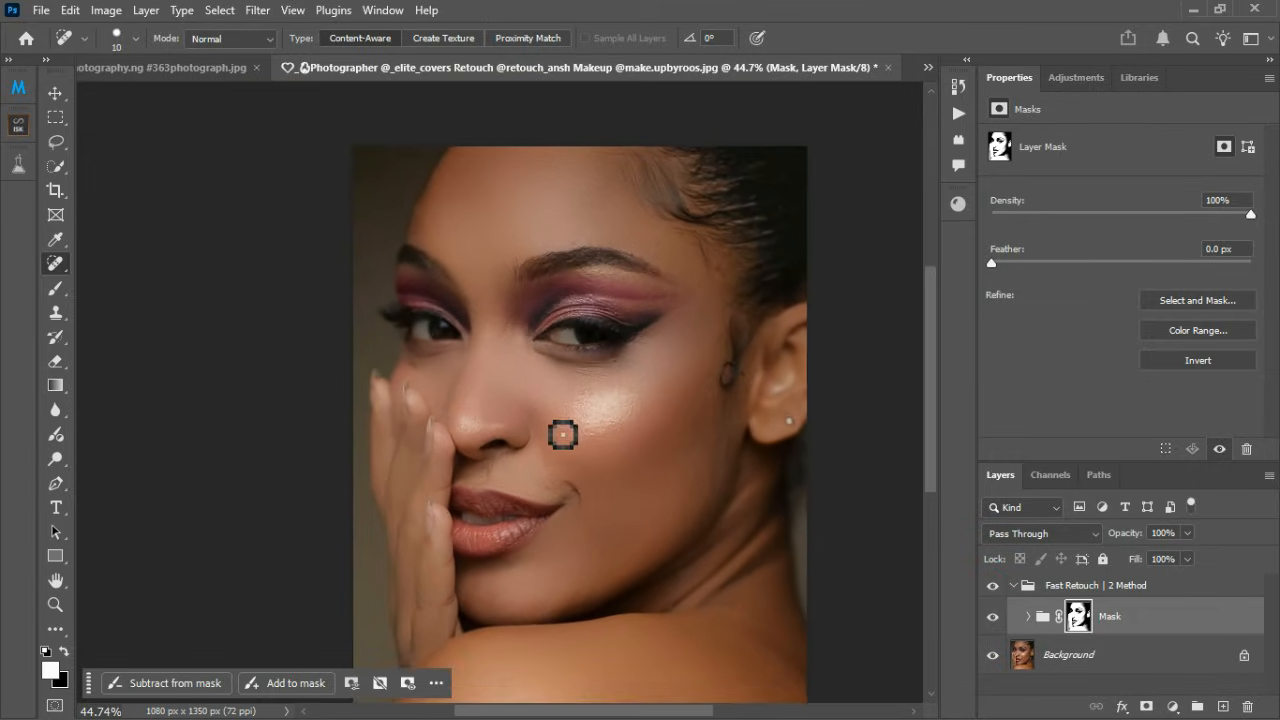
scroll(380, 266, "up", 1)
scroll(380, 266, "down", 2)
scroll(642, 620, "up", 1)
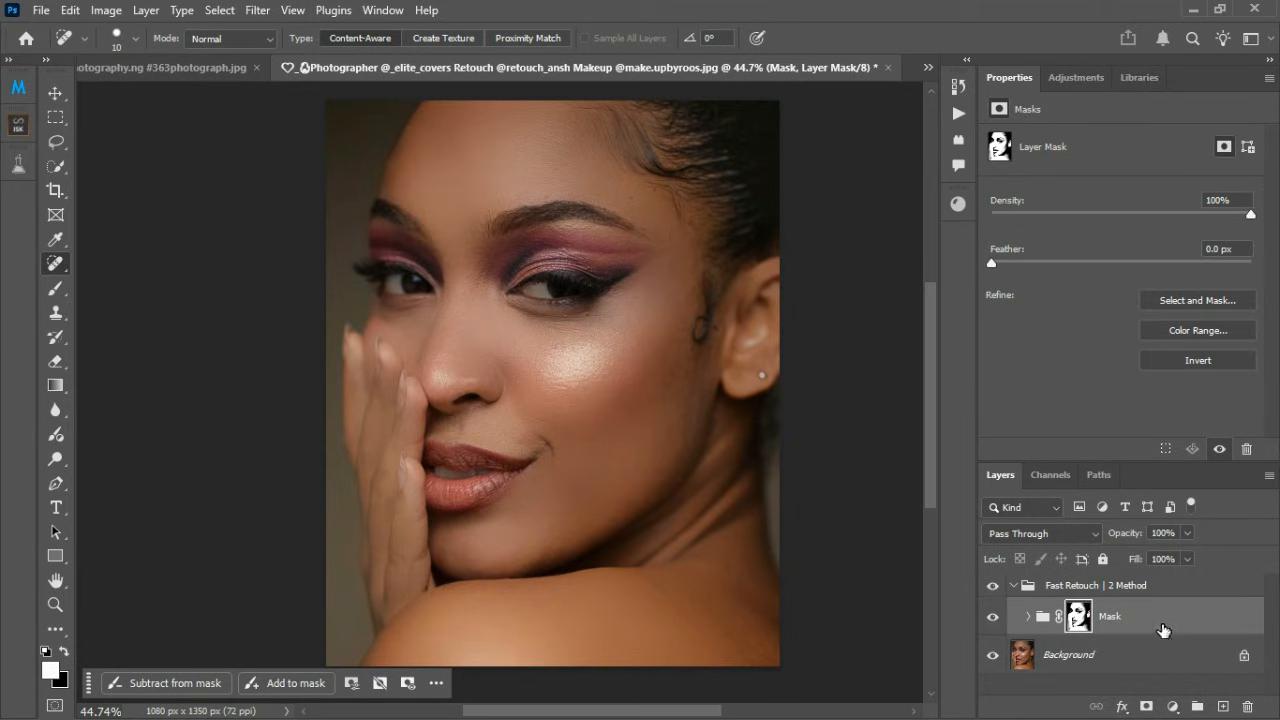
Step: Ready the Brush tool with white as the foreground colour, and toggle the Background layer's visibility to inspect the areas covered by the retouch
left_click(1172, 590)
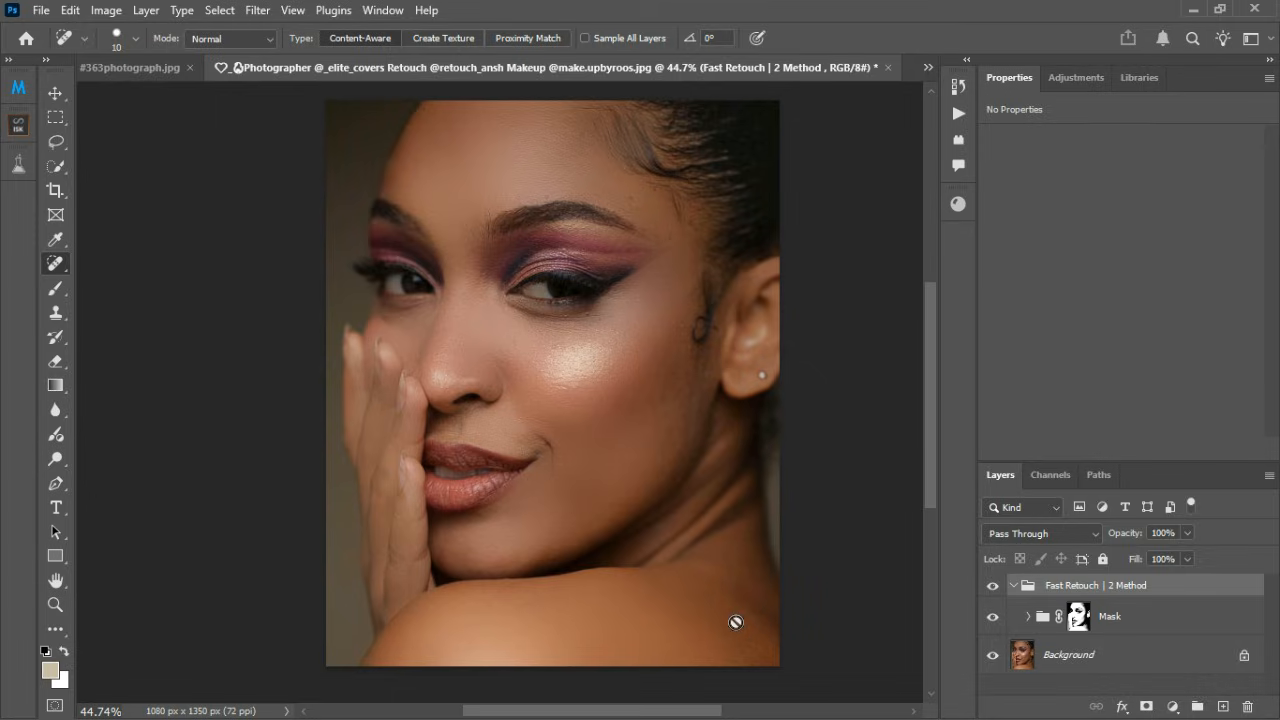
left_click(995, 658)
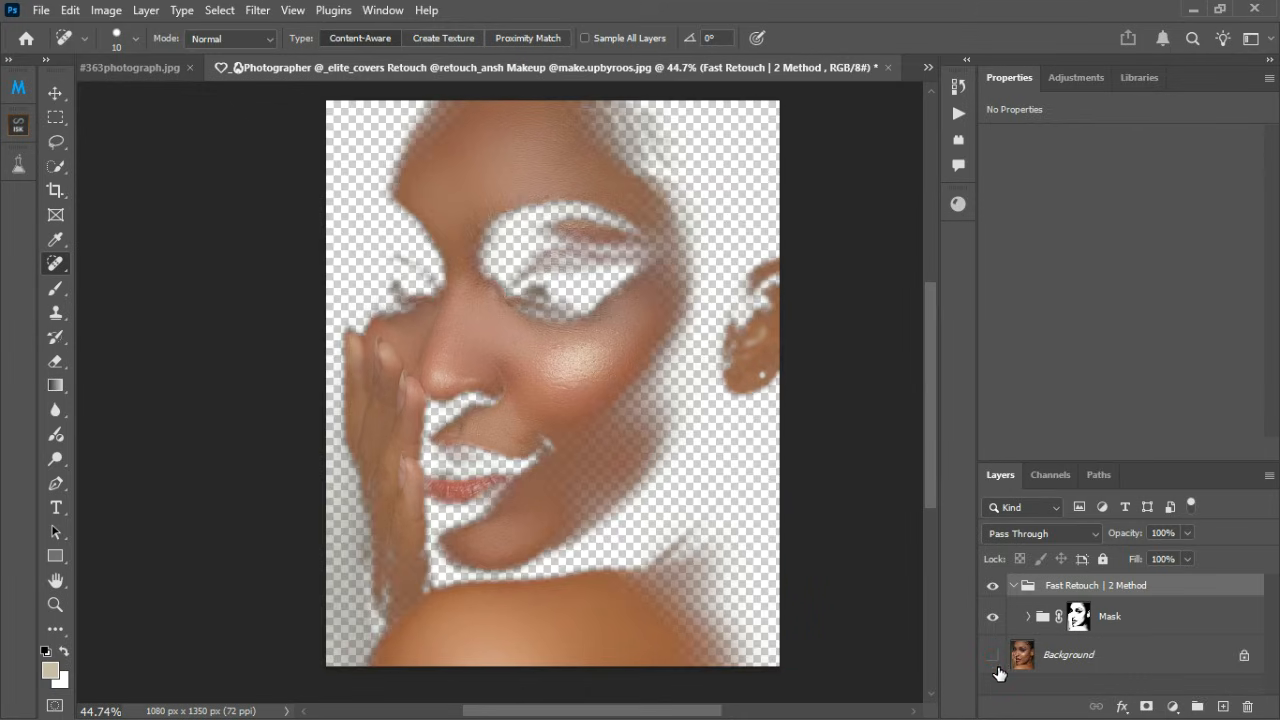
left_click(55, 290)
left_click(45, 651)
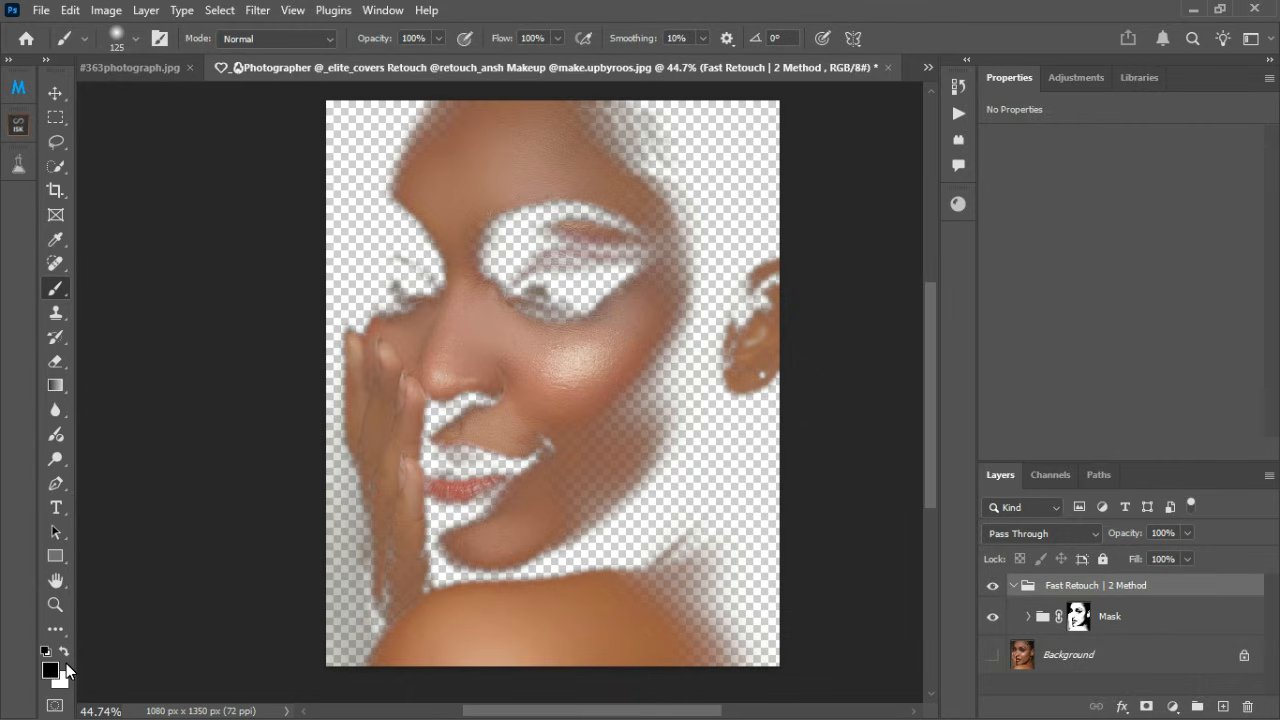
key("x")
left_click(992, 654)
scroll(717, 434, "up", 2)
scroll(649, 391, "up", 3)
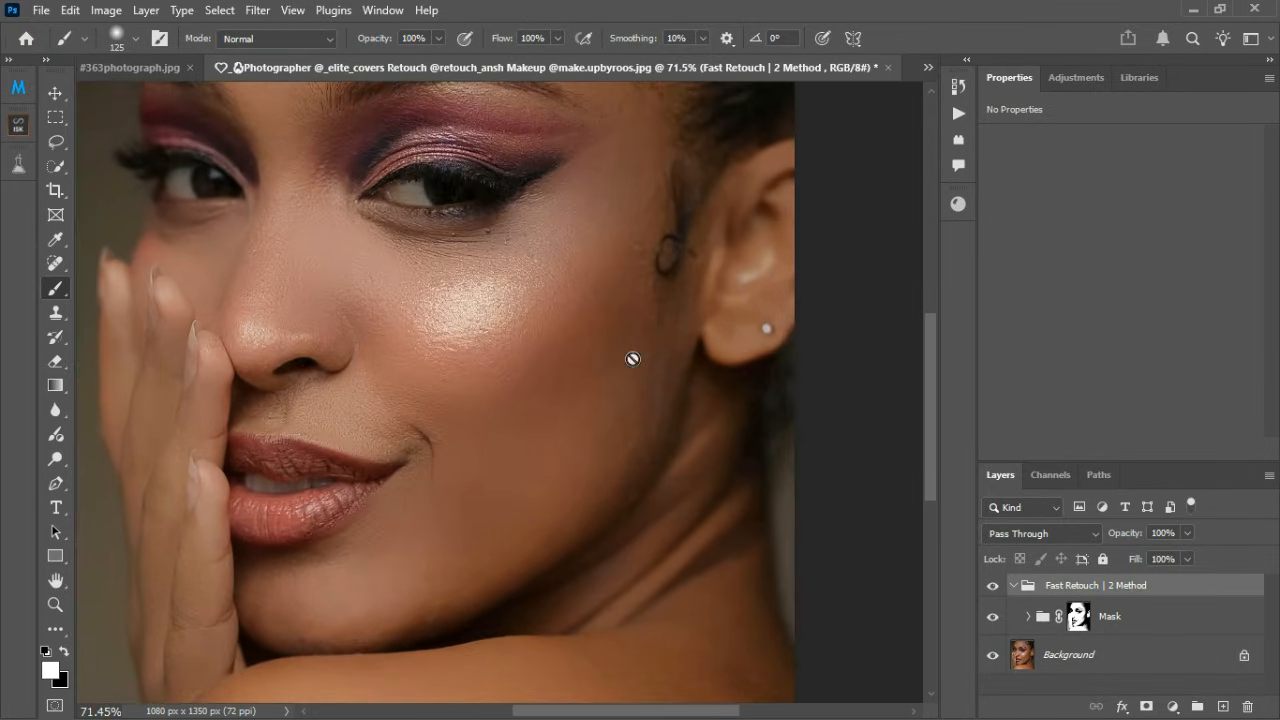
left_click(993, 655)
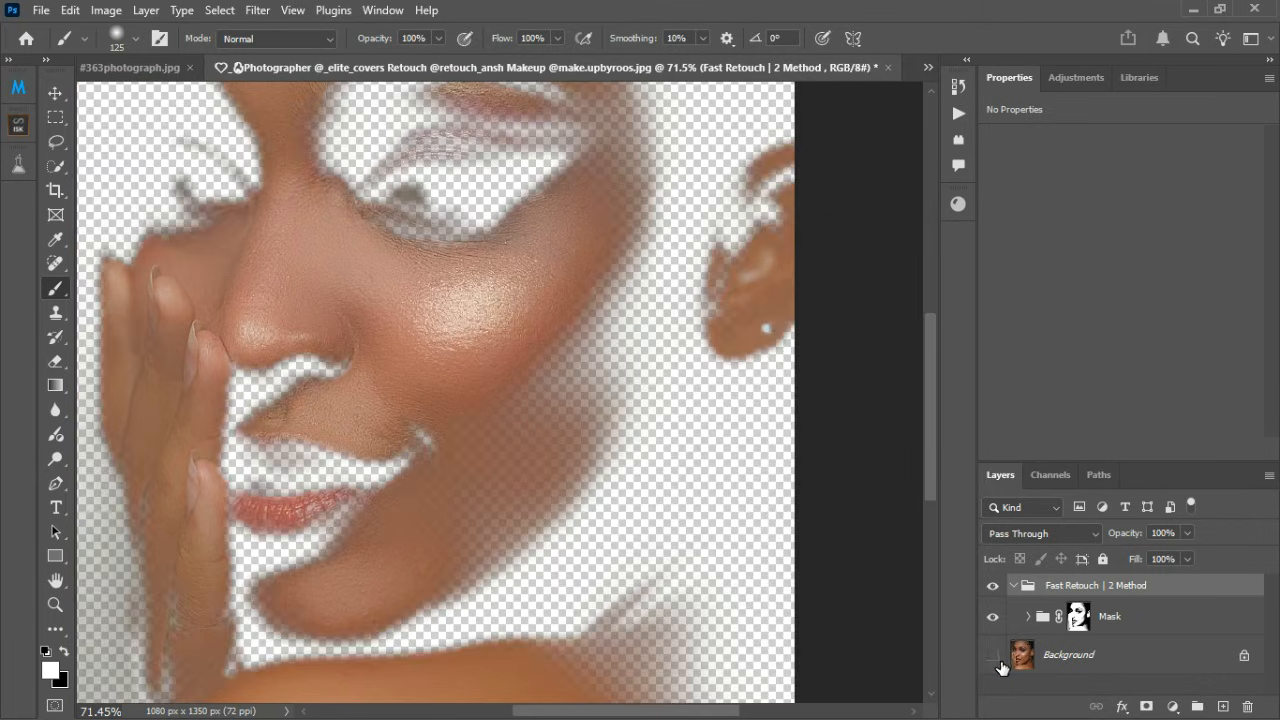
left_click(996, 660)
Step: Target the Mask group's layer mask, view it on its own, and set the brush to white for painting on it
left_click(1086, 622)
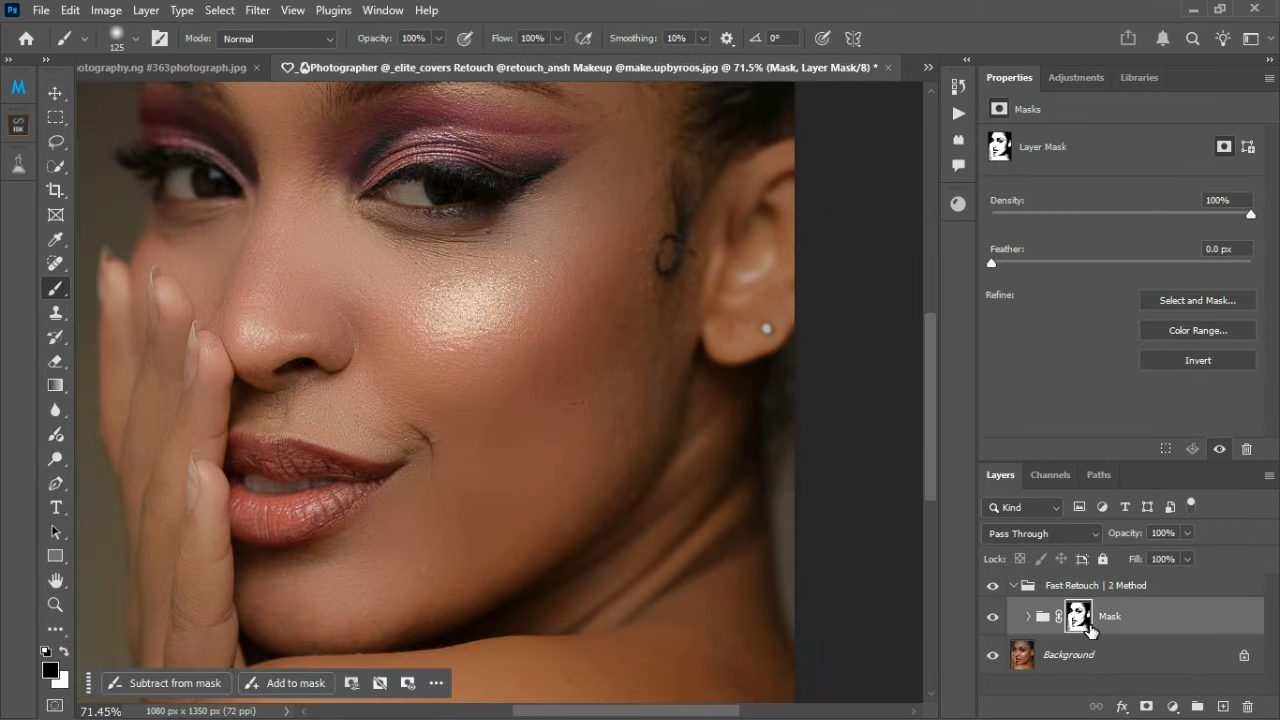
left_click(1088, 626, "alt")
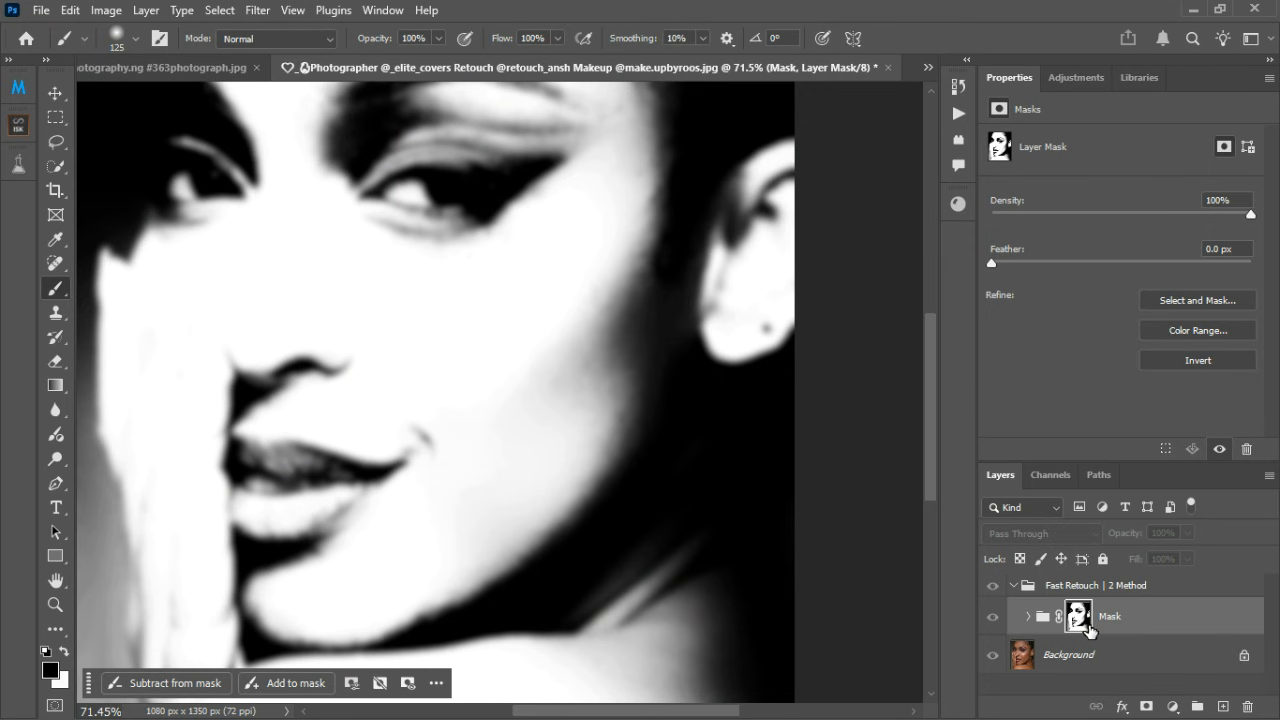
left_click(1087, 624, "alt")
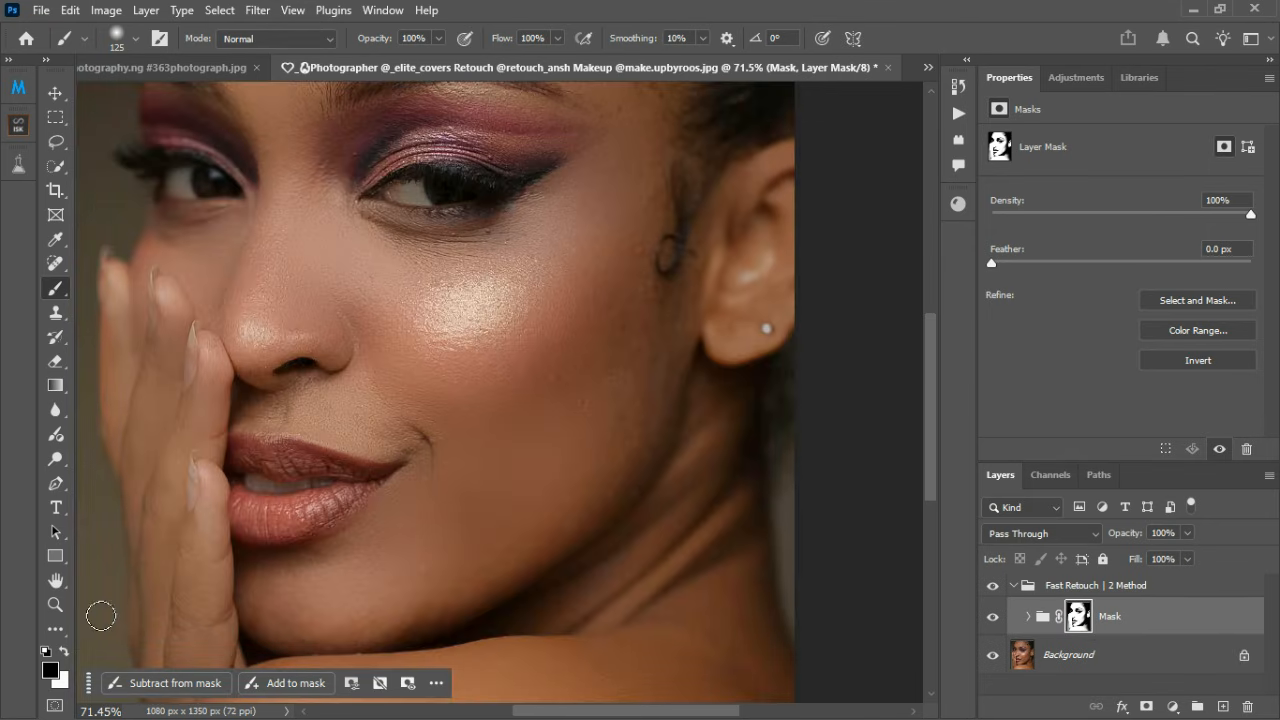
key("x")
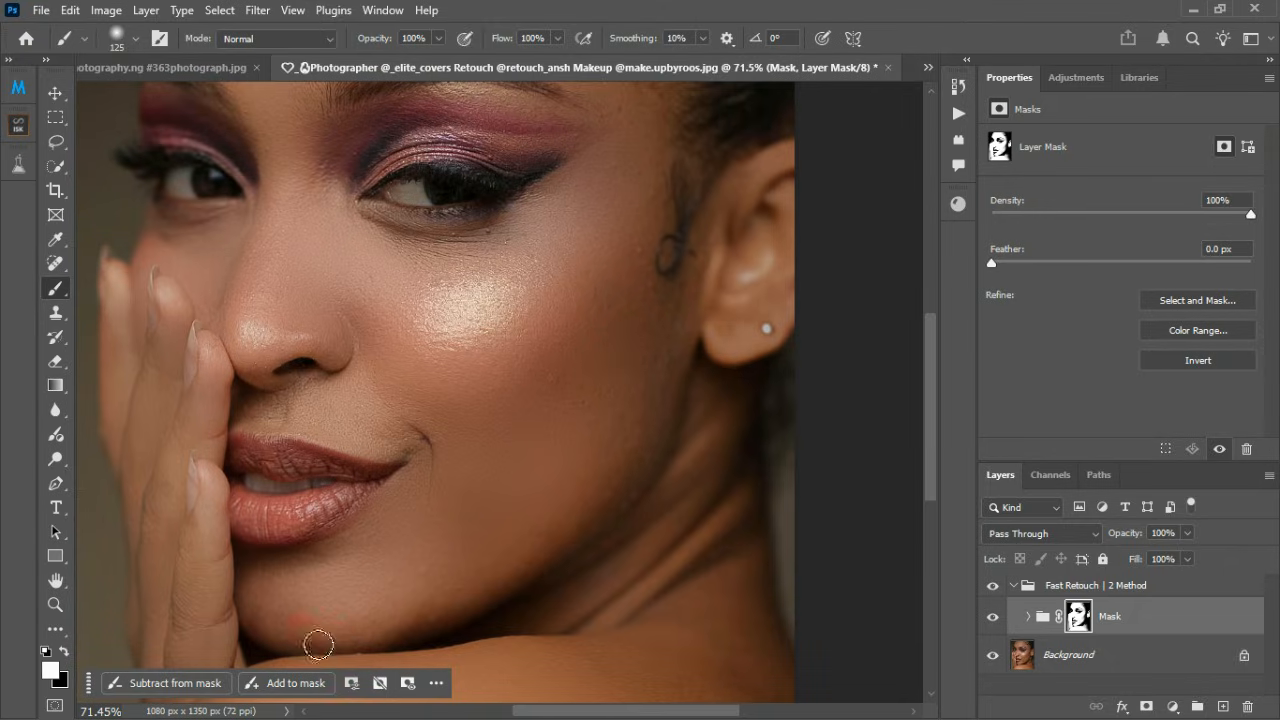
scroll(629, 493, "down", 2)
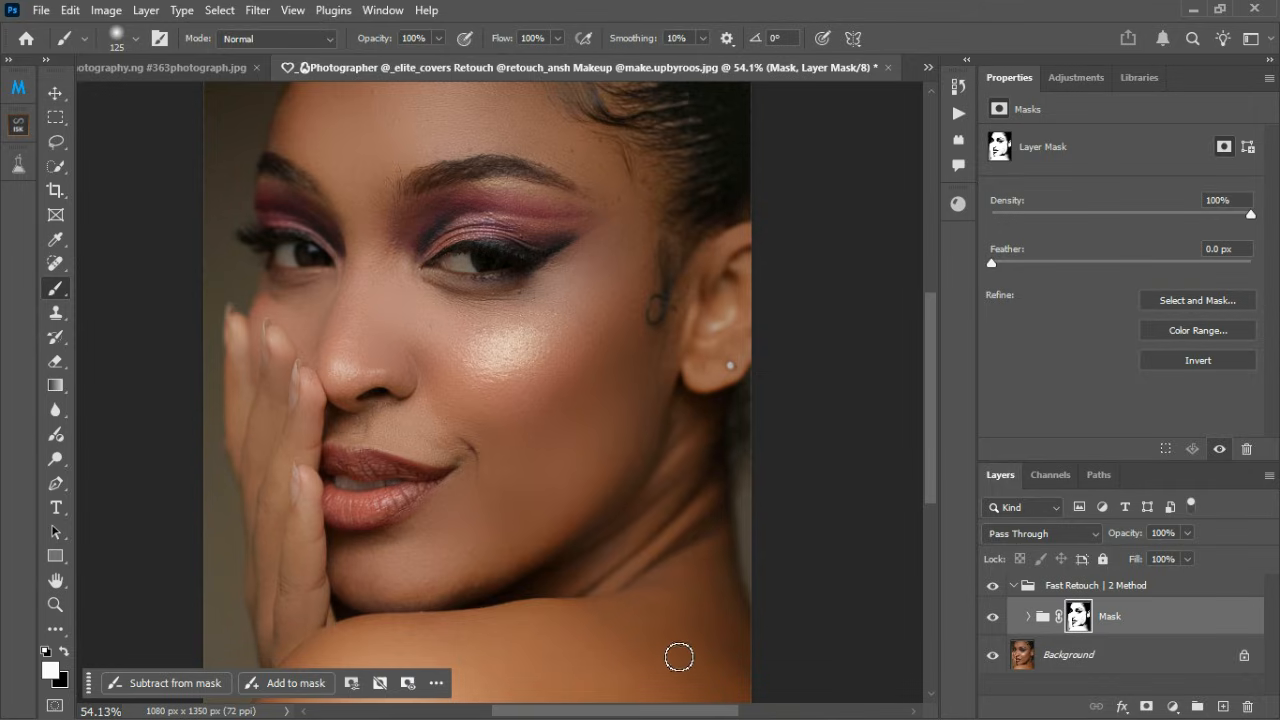
scroll(564, 640, "down", 2)
scroll(414, 256, "up", 2)
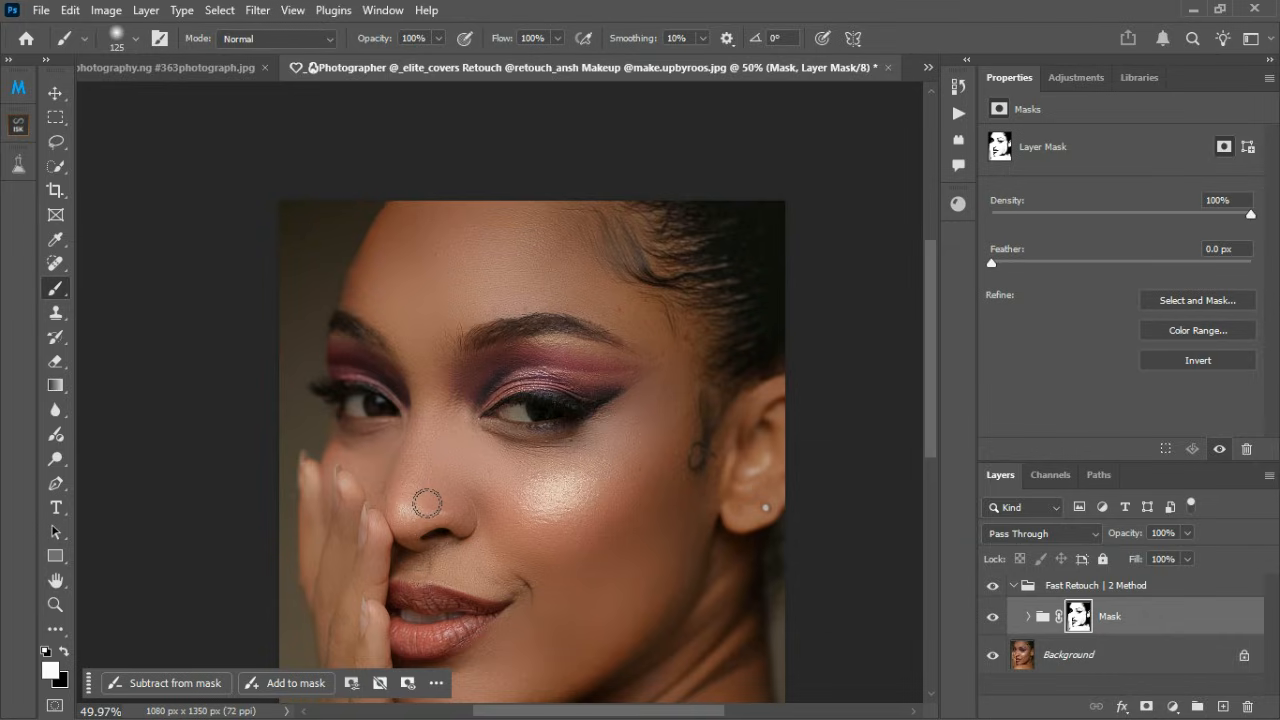
key("x")
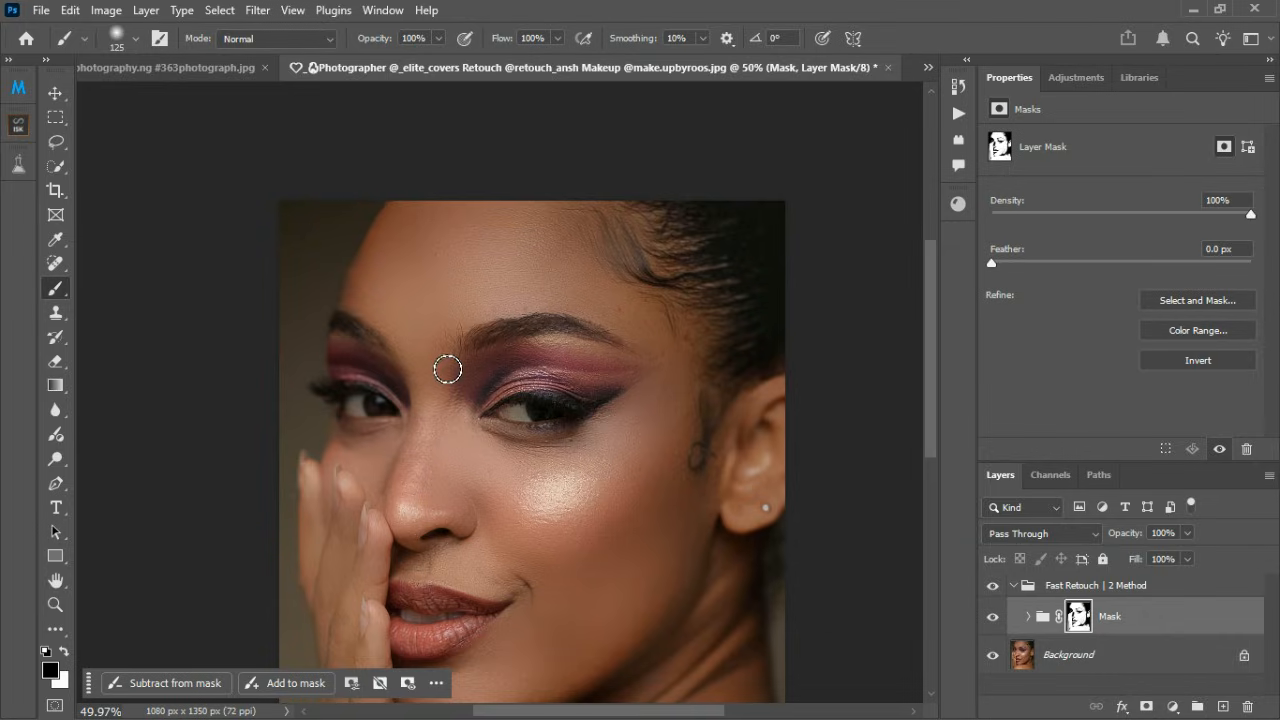
key("x")
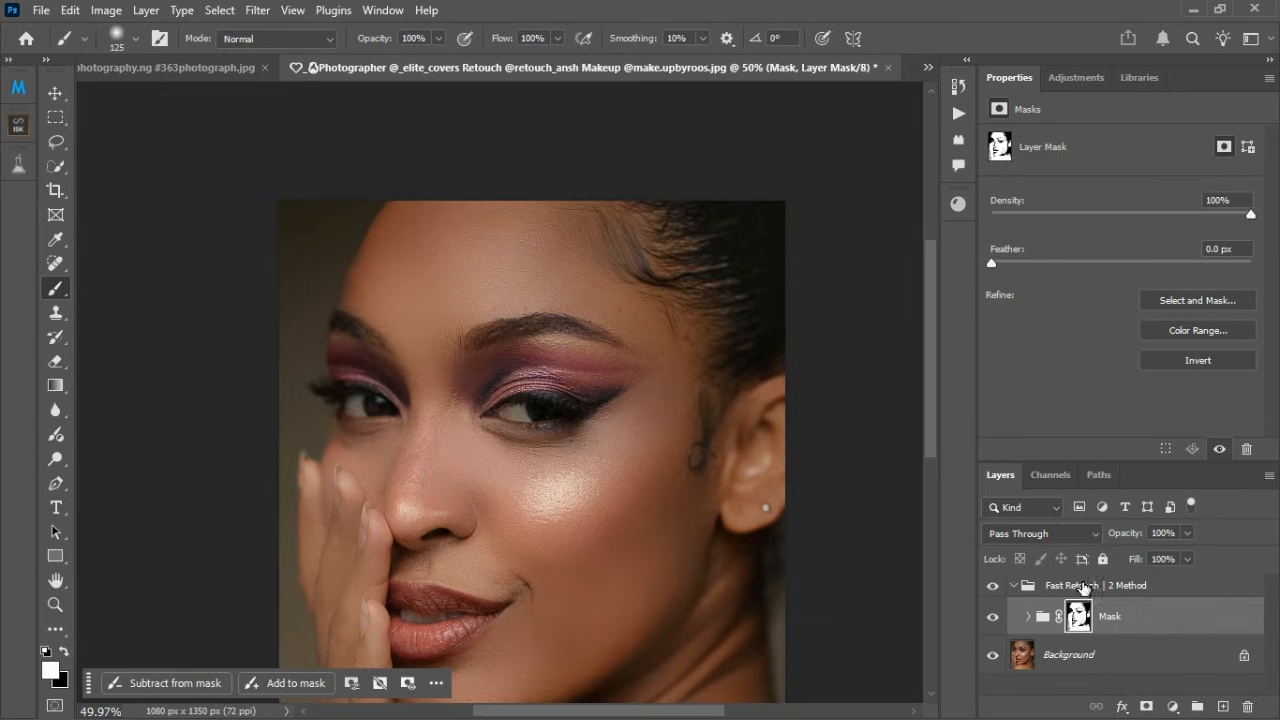
Step: Try a reduced opacity of 62% on the Fast Retouch | 2 Method group and restore it to 100%
left_click(1182, 587)
left_click(1187, 558)
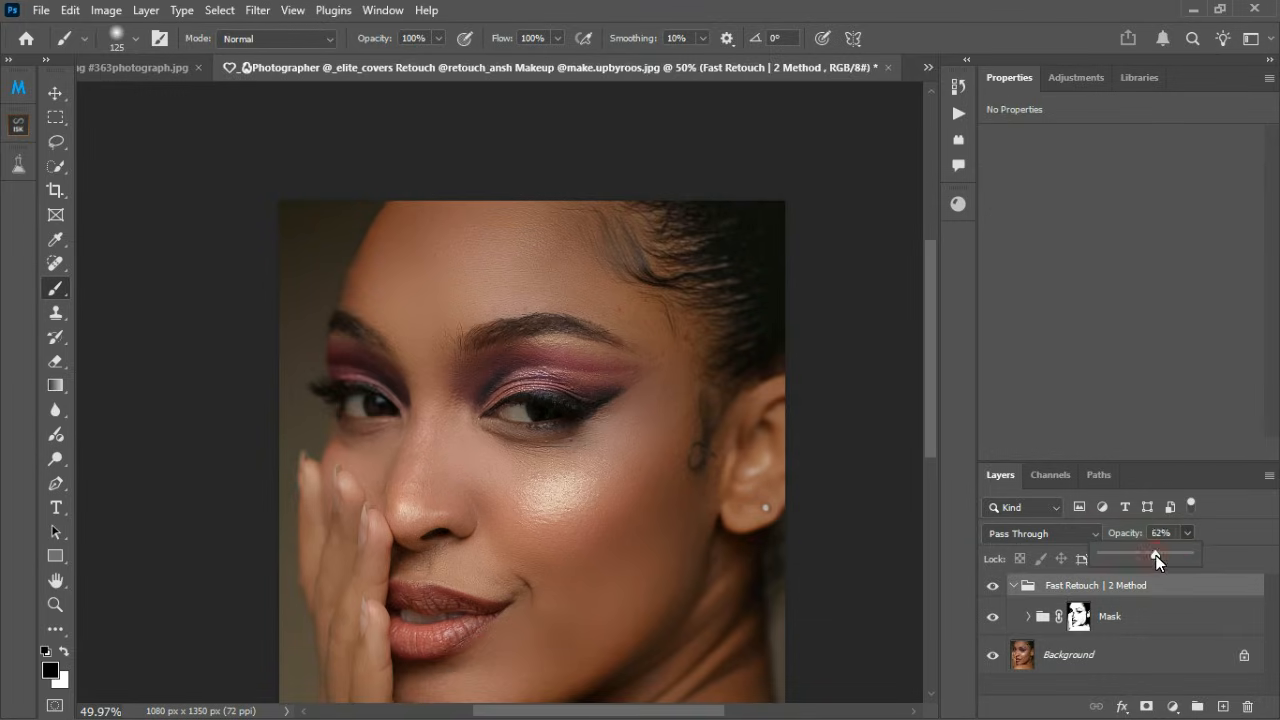
left_click_drag(1157, 555, 1218, 555)
Step: Expand the Mask group and duplicate its Texture layer to strengthen the skin texture
left_click(1038, 620)
left_click(1029, 616)
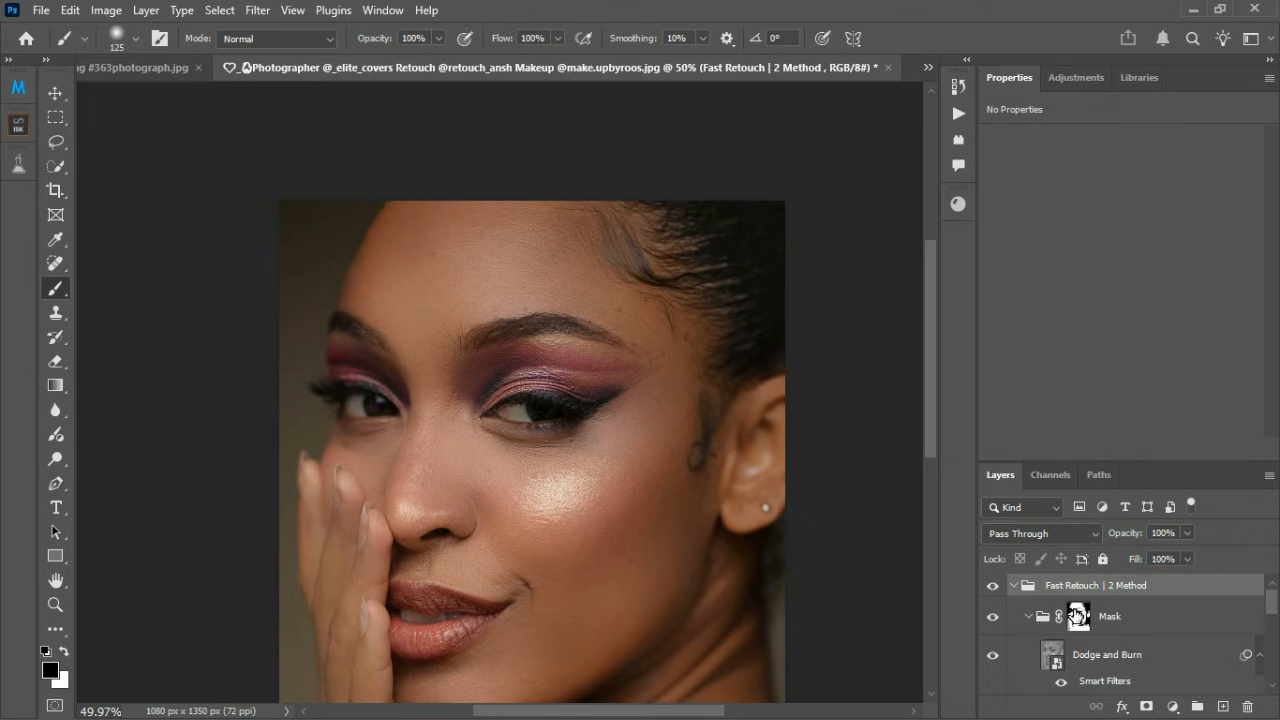
scroll(1080, 640, "down", 3)
left_click(1129, 657)
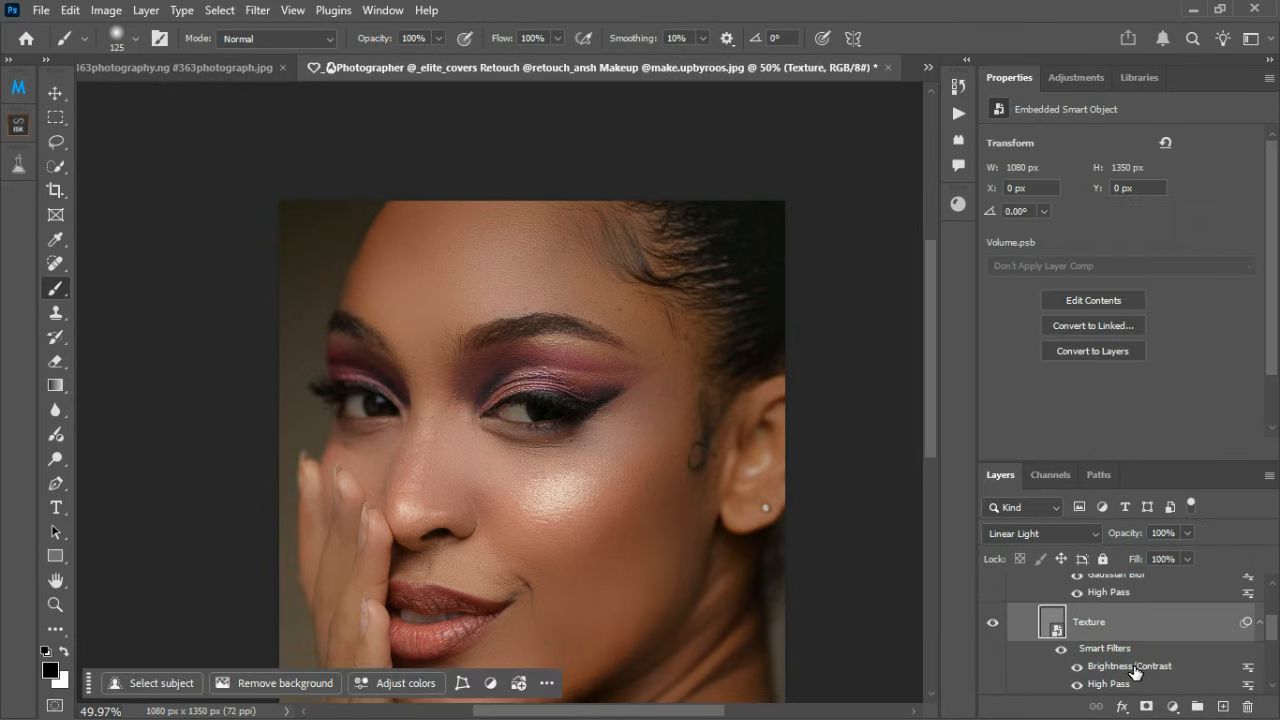
key("ctrl+j")
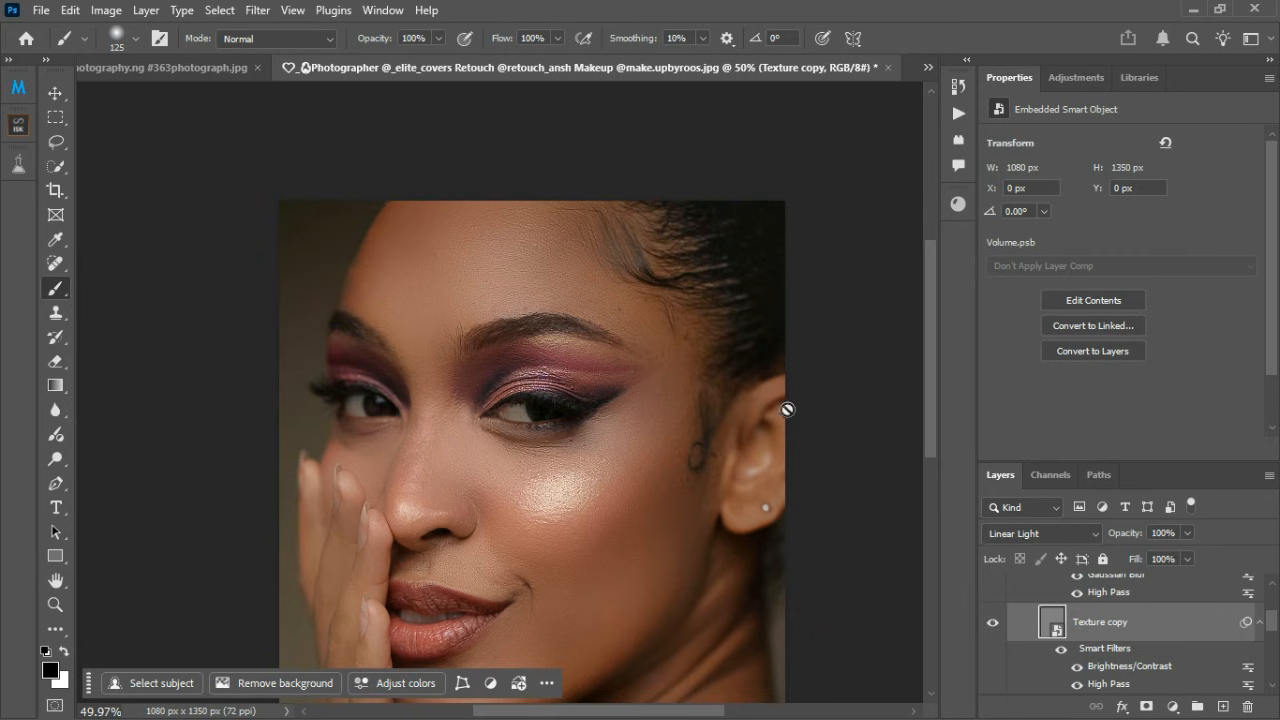
Step: Toggle the duplicated Texture layer's visibility to compare the skin texture on the forehead and across the face
scroll(553, 279, "up", 5)
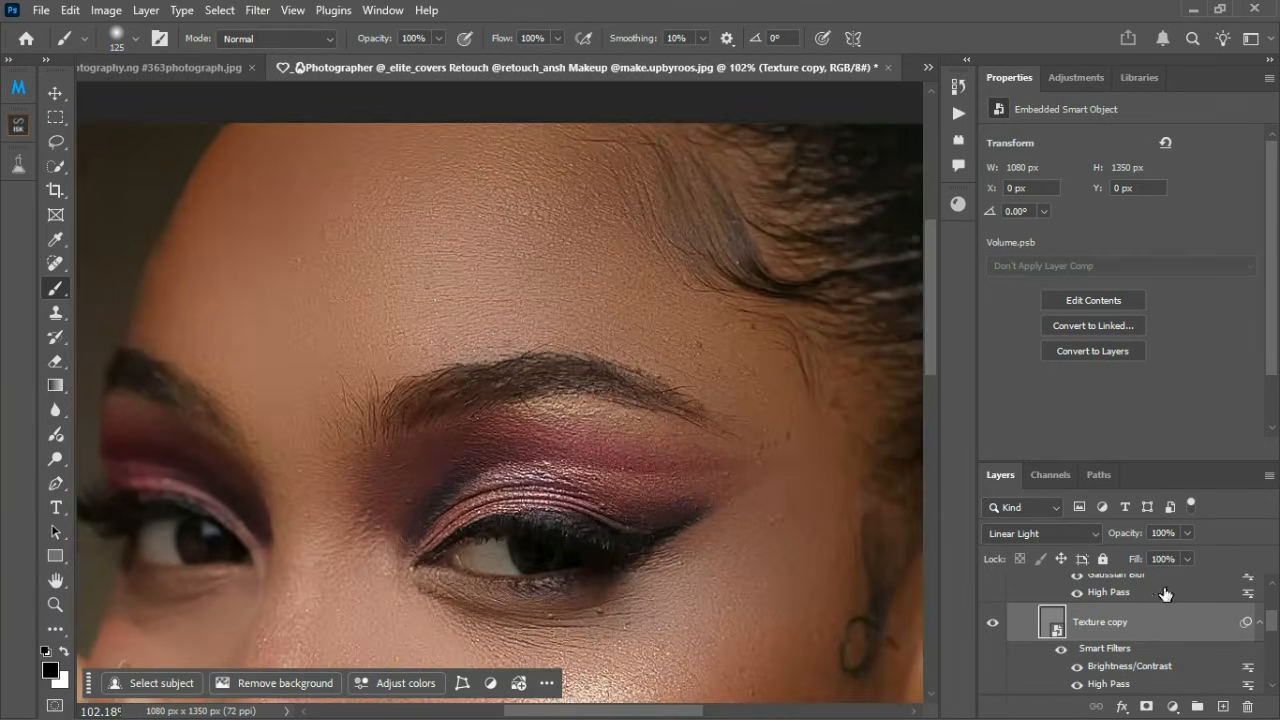
left_click(993, 623)
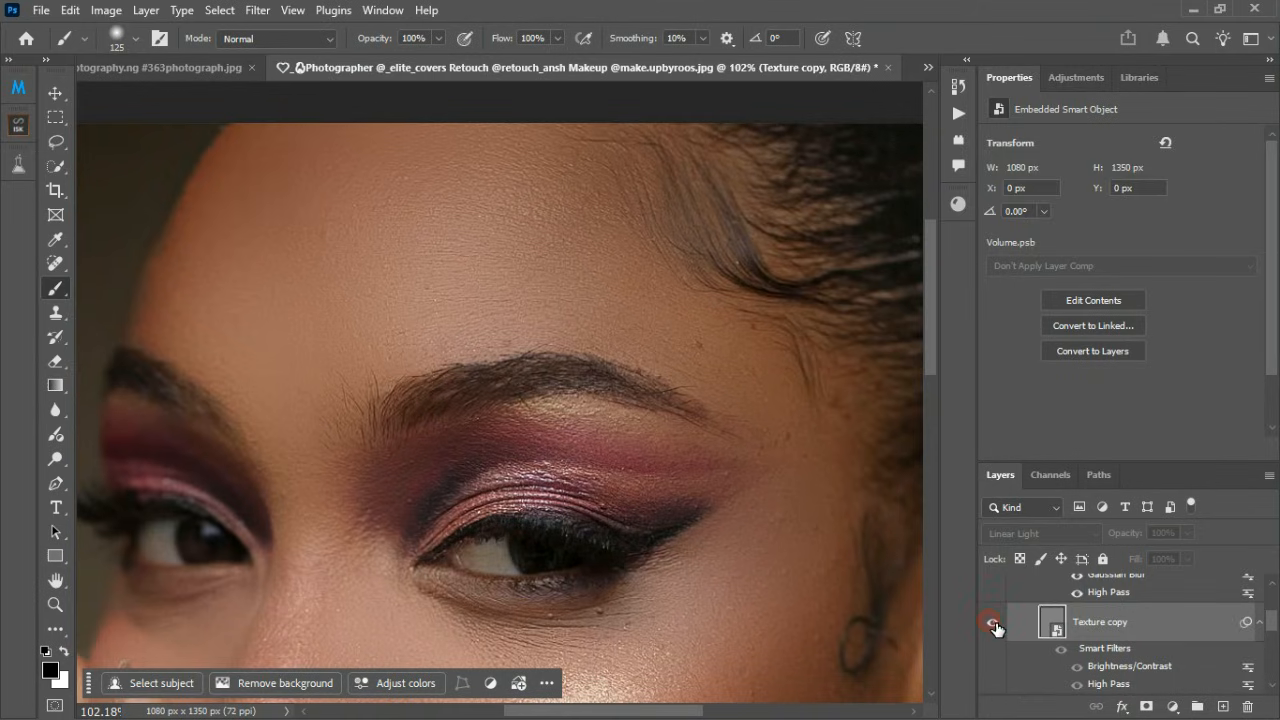
left_click(994, 624)
scroll(486, 311, "down", 5)
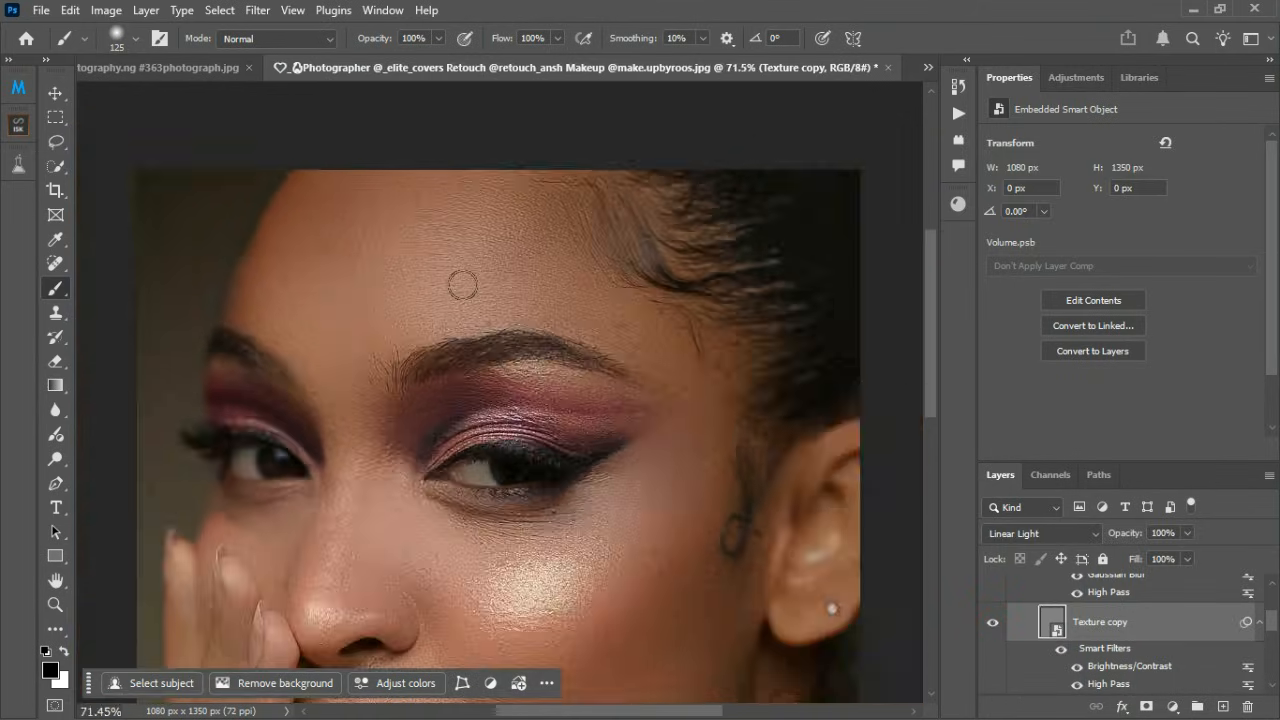
scroll(500, 477, "up", 3)
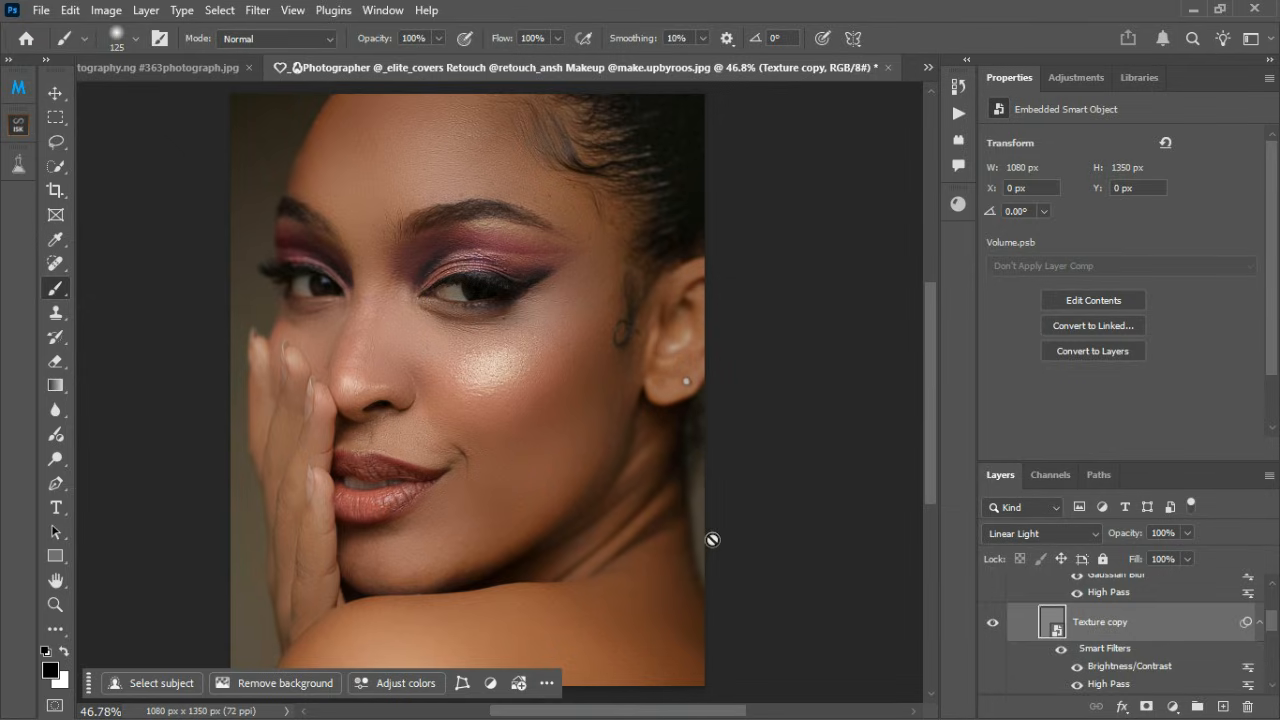
scroll(712, 540, "down", 2)
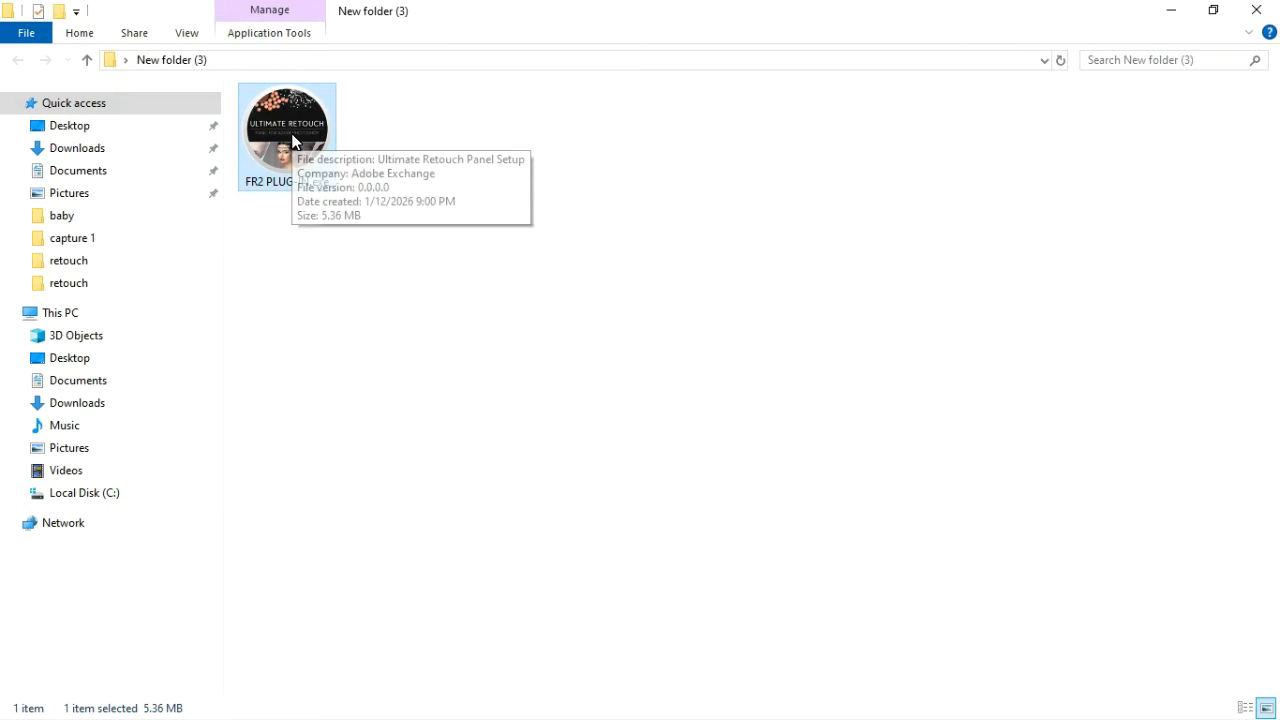
Step: Switch to File Explorer and launch the FR2 PLUG-IN.exe installer from New folder (3), keeping its setup window open
double_click(292, 141)
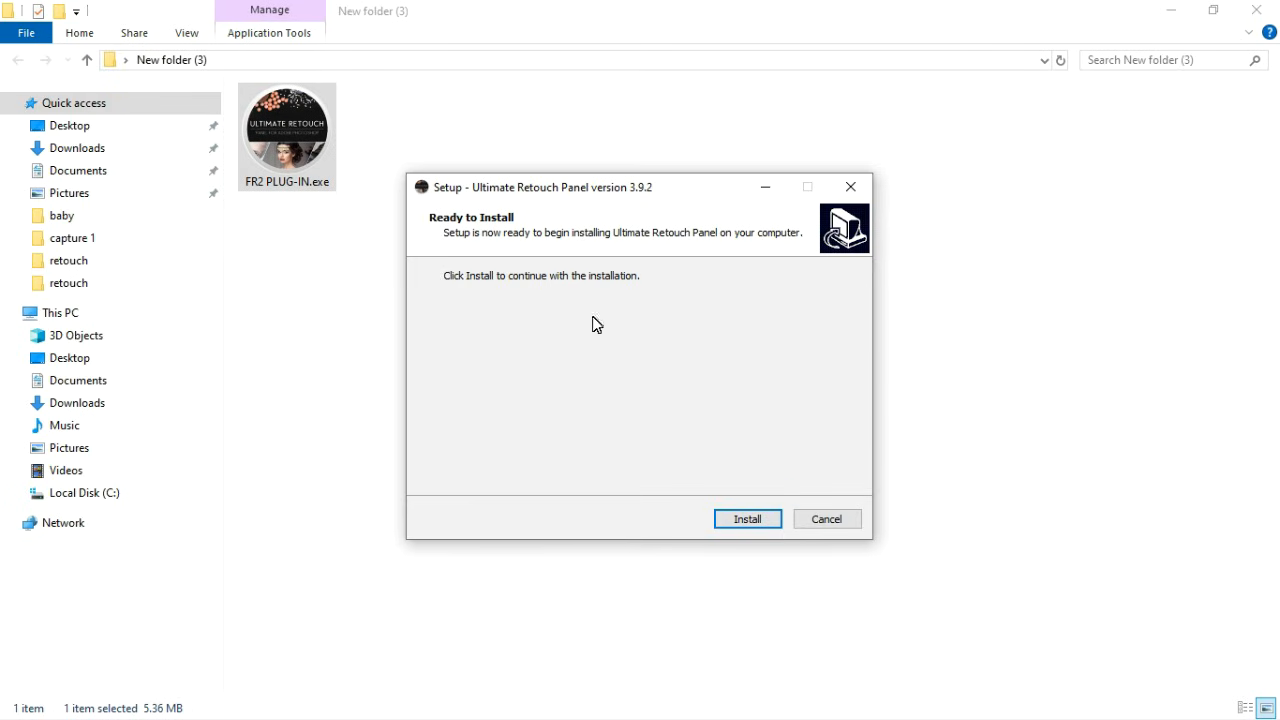
left_click(851, 187)
left_click(780, 463)
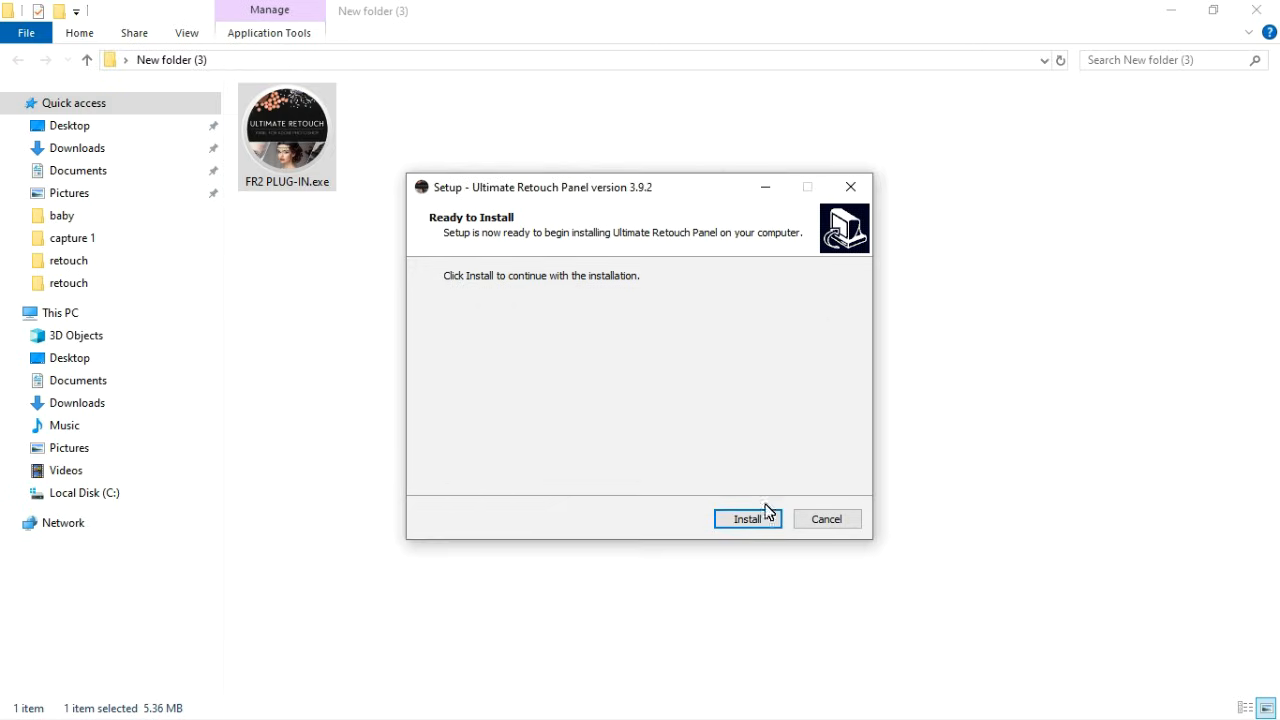
Step: Install the Ultimate Retouch Panel version 3.9.2 and exit its setup wizard
left_click(762, 519)
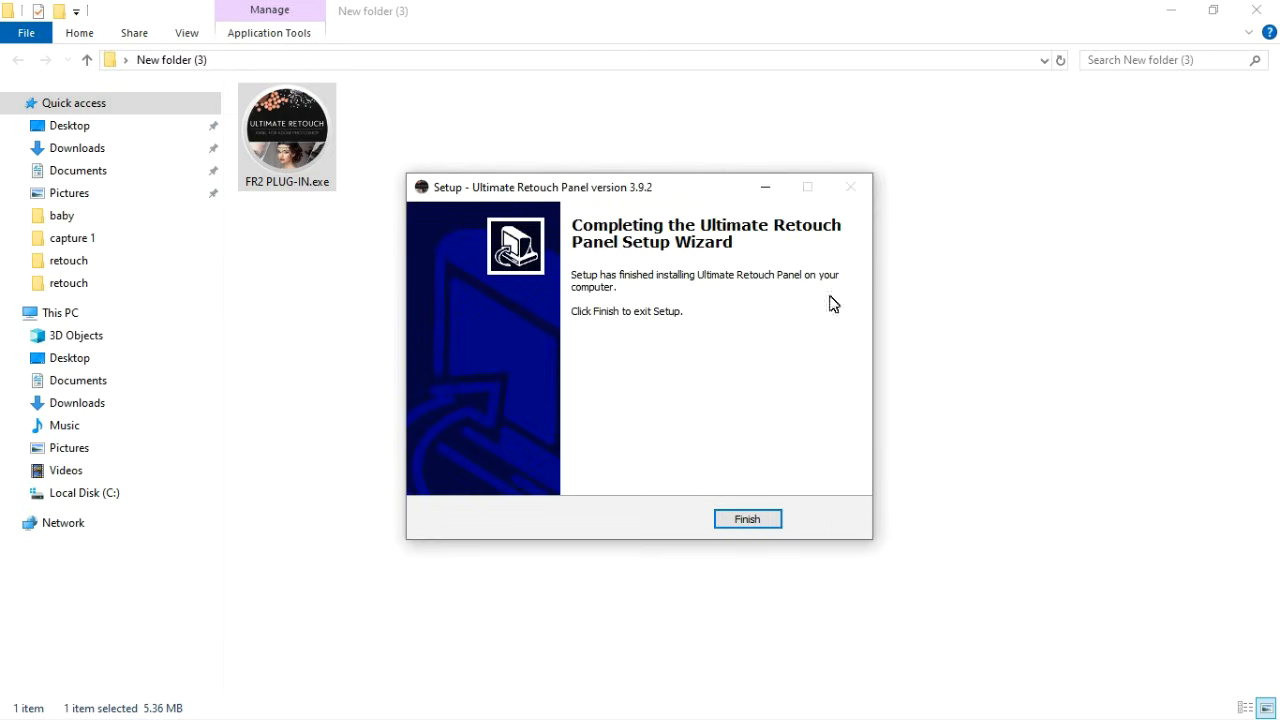
left_click(750, 519)
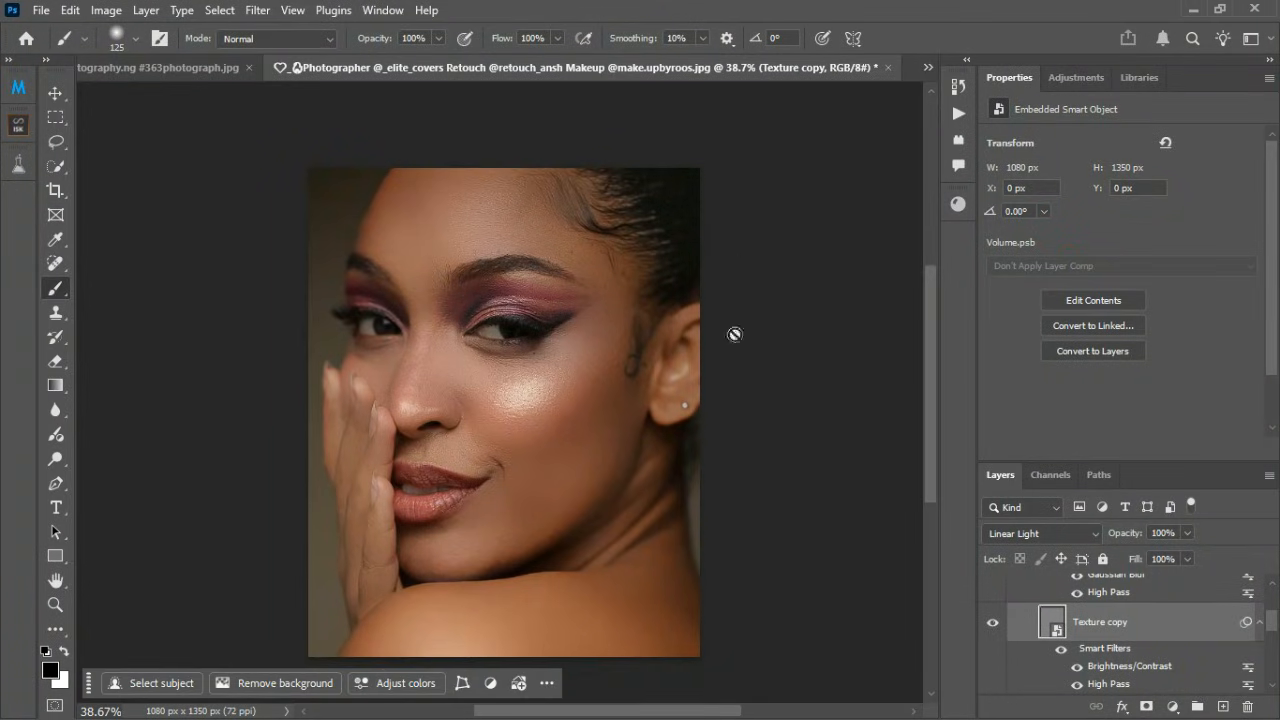
Step: Switch back to Photoshop, open the Ultimate Retouch legacy extension and move its panel away from the centre of the face
scroll(608, 234, "down", 3)
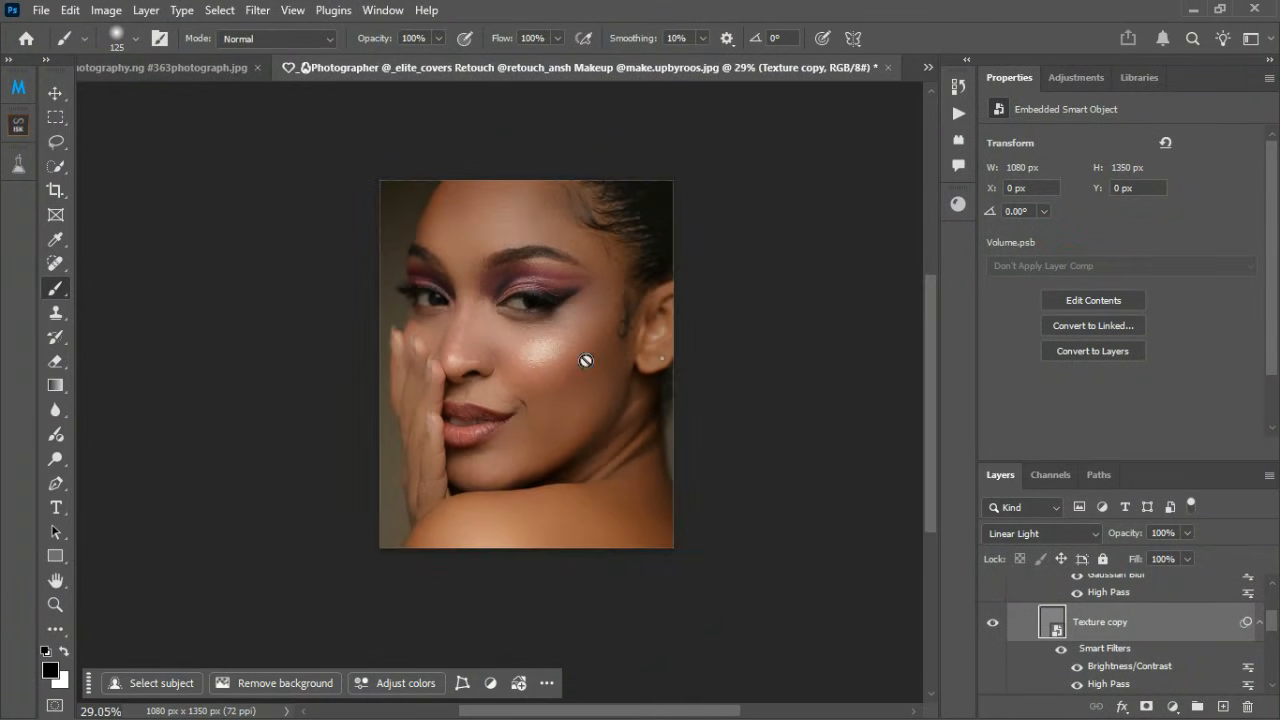
scroll(588, 362, "up", 2)
scroll(592, 368, "up", 1)
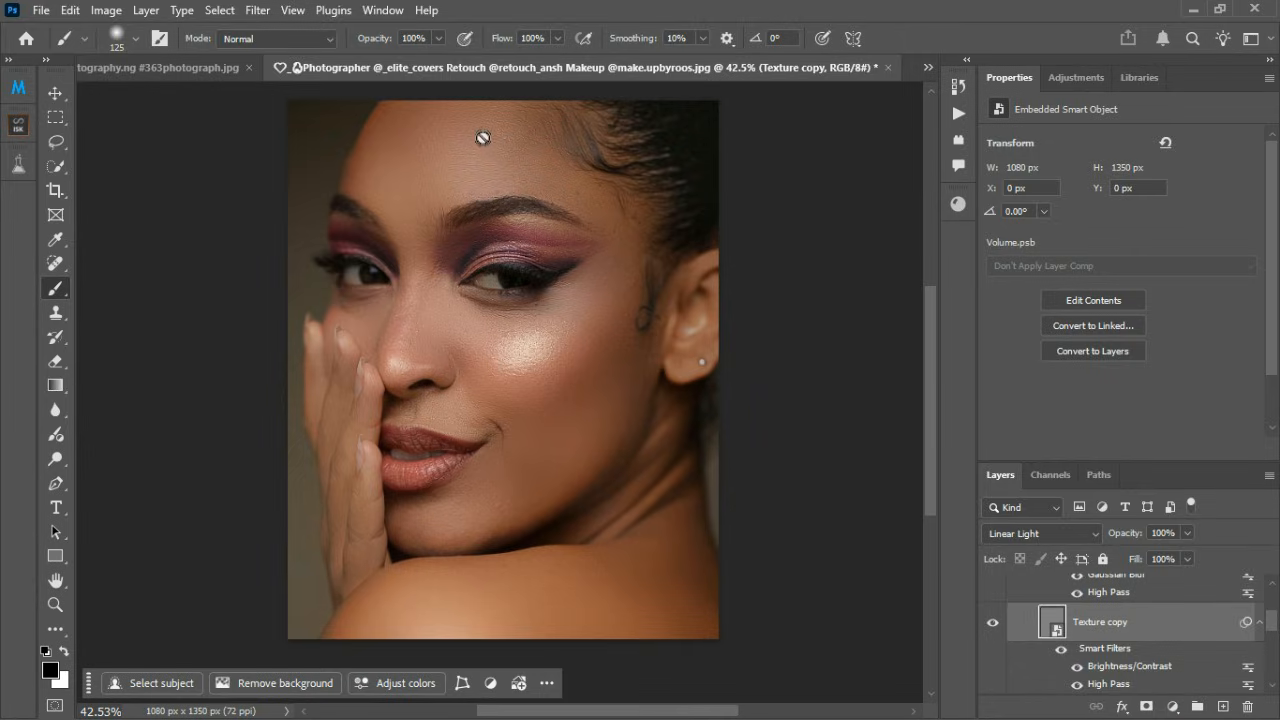
left_click(334, 12)
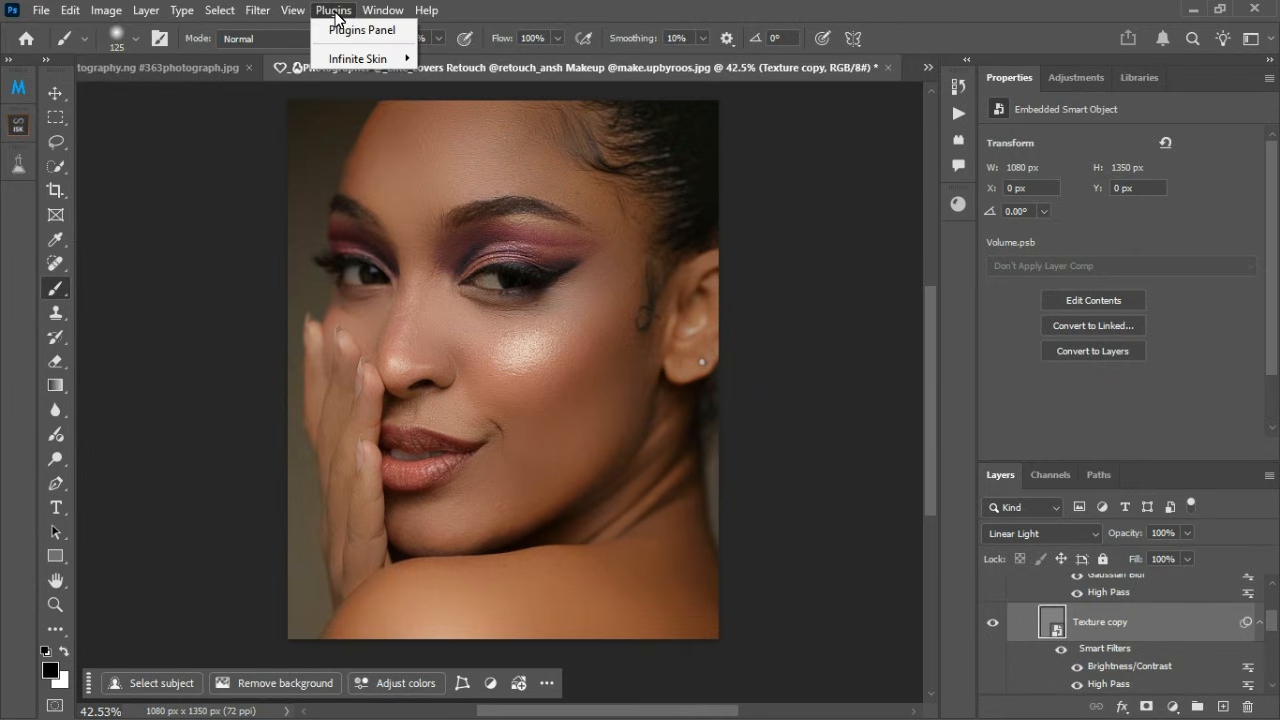
left_click(334, 12)
left_click(257, 10)
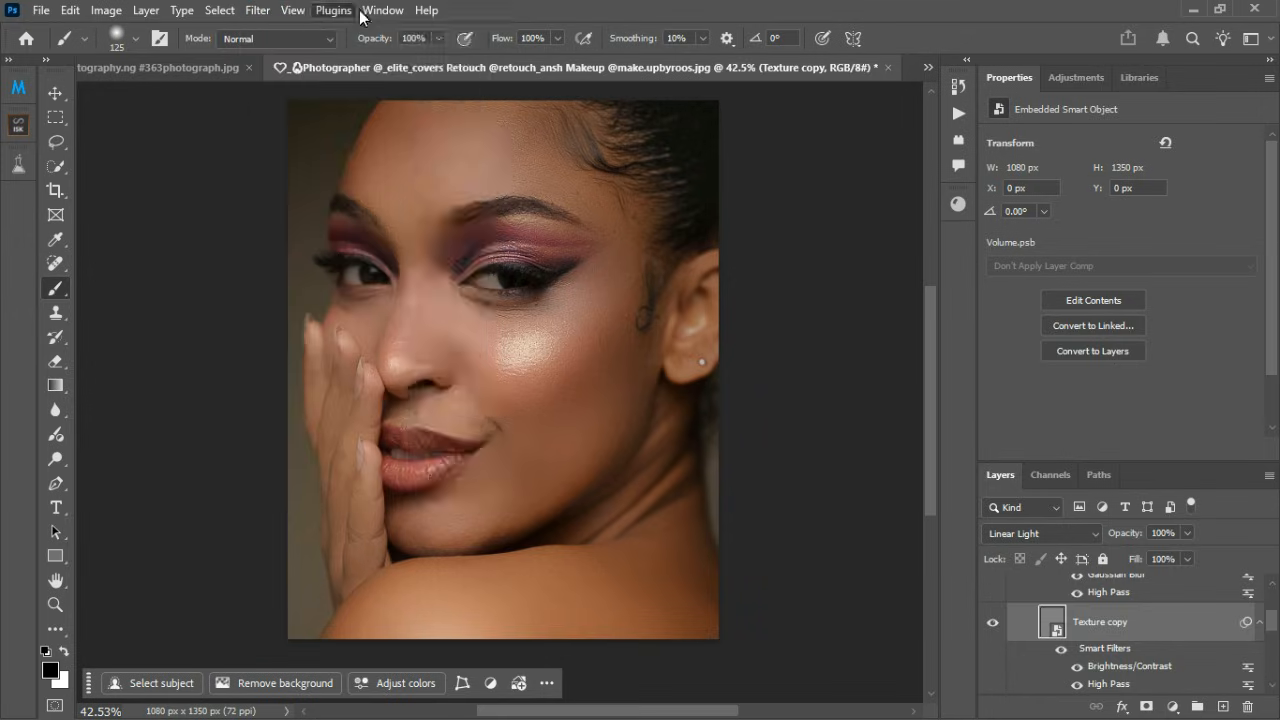
left_click(381, 11)
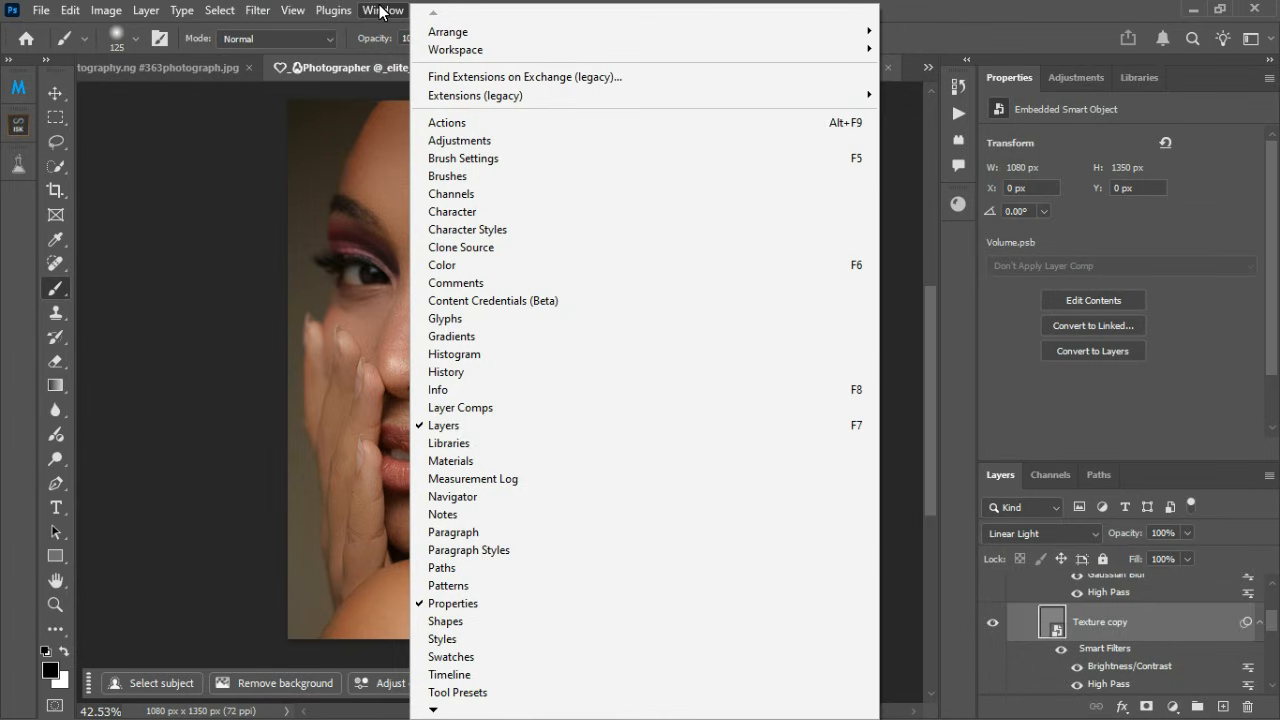
mouse_move(464, 100)
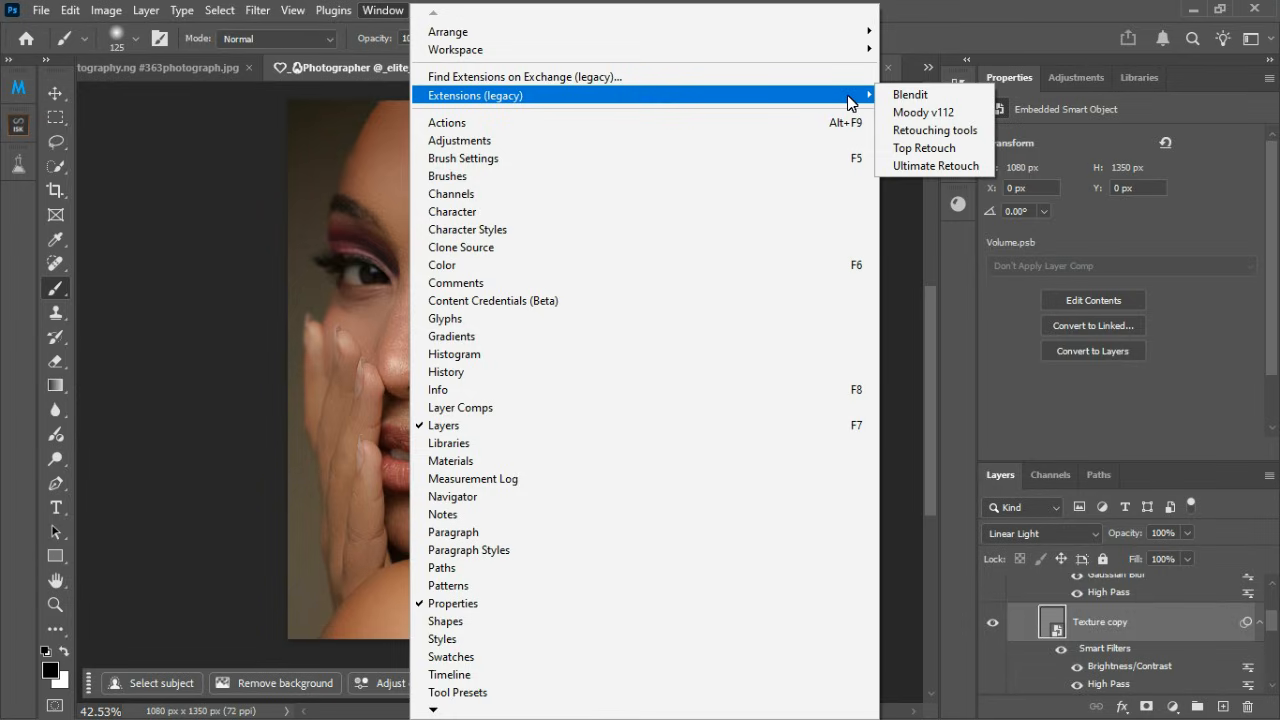
left_click(920, 167)
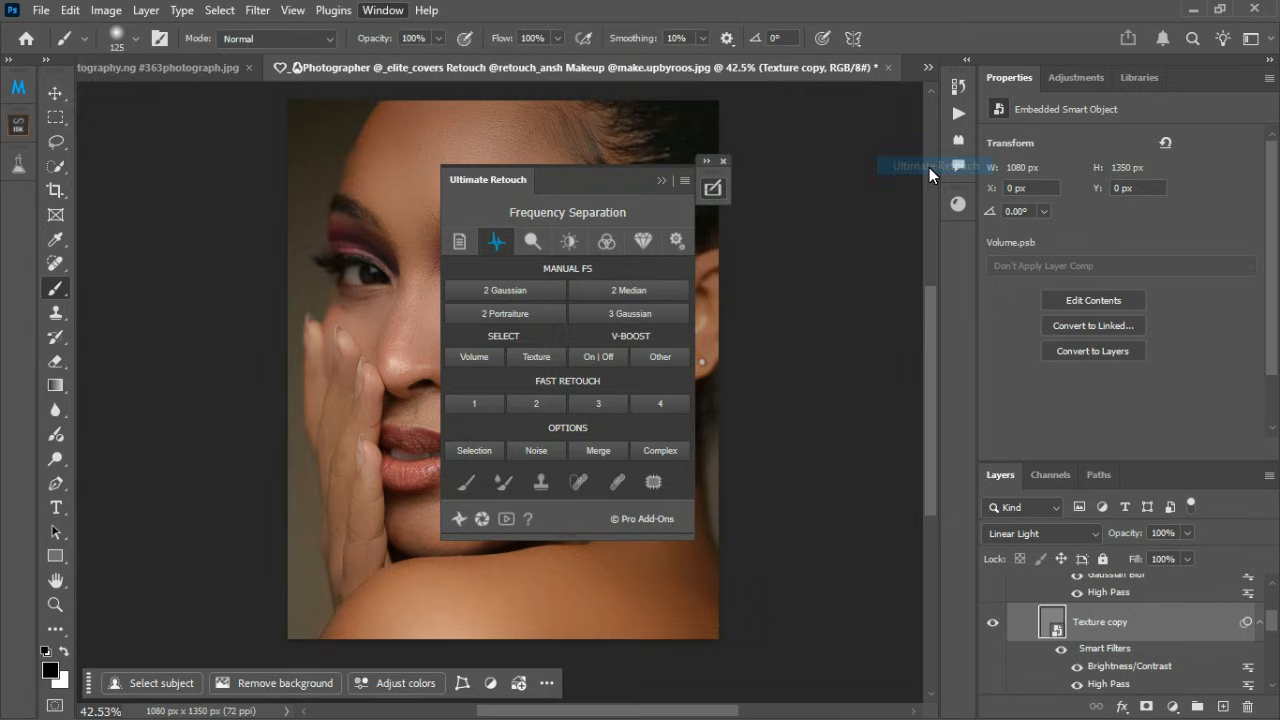
mouse_move(515, 186)
left_mouse_down()
mouse_move(188, 161)
mouse_move(816, 161)
mouse_move(682, 157)
left_mouse_up()
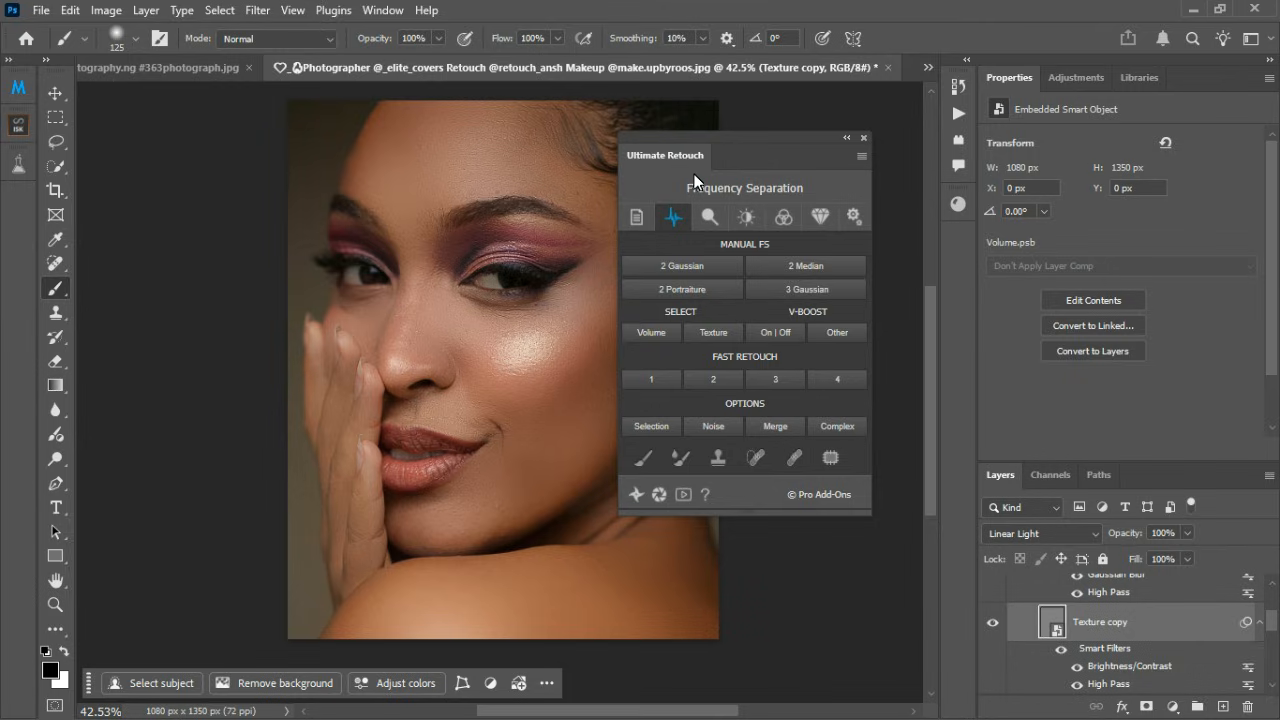
Step: Launch Fast Retouch method 2, shift its FR 2 dialog off the face and close the Ultimate Retouch panel
left_click(716, 379)
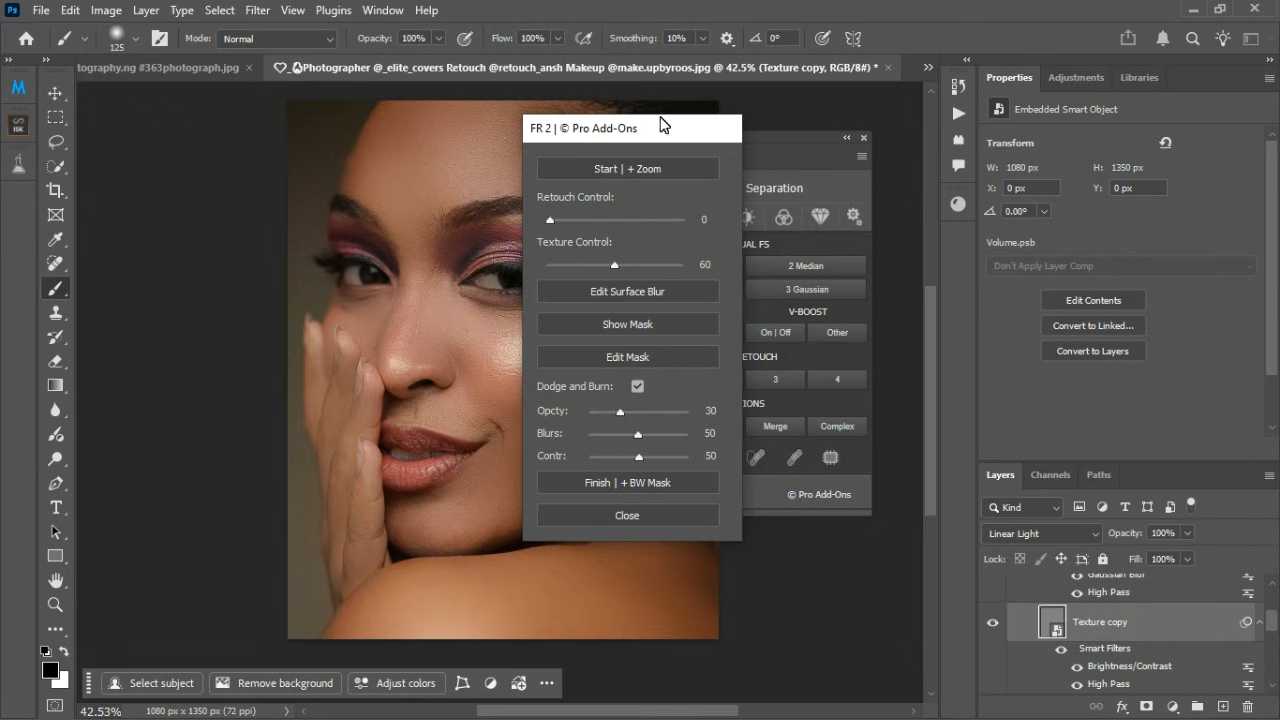
mouse_move(660, 124)
left_mouse_down()
mouse_move(266, 134)
mouse_move(829, 151)
left_mouse_up()
left_click(865, 139)
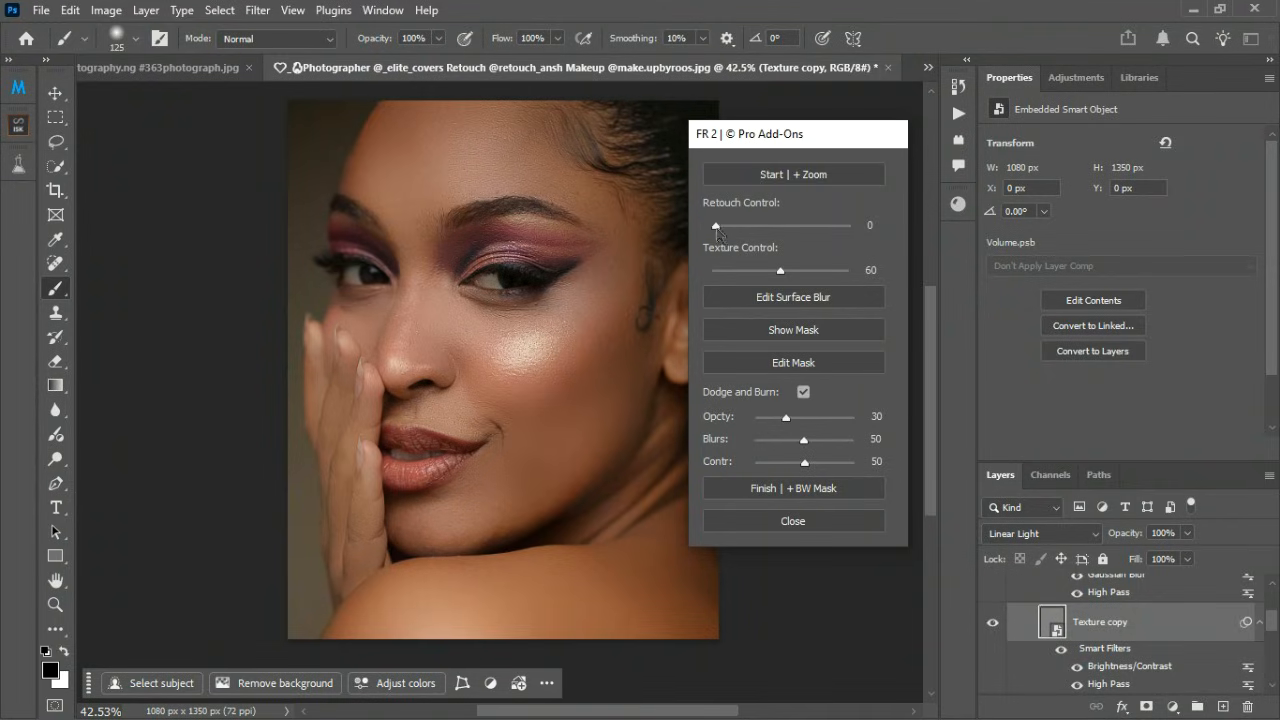
Step: Set the FR 2 Retouch Control to 18, inspect the skin and close the dialog
mouse_move(716, 225)
left_mouse_down()
mouse_move(798, 226)
mouse_move(755, 228)
left_mouse_up()
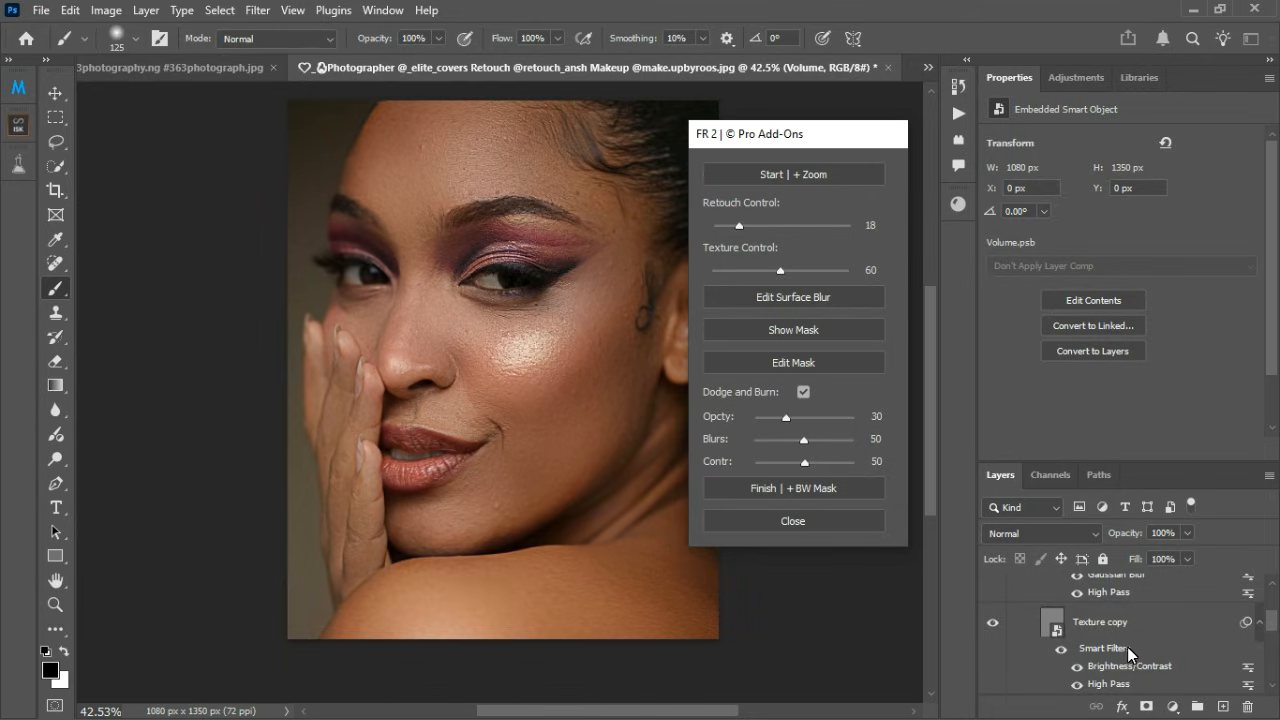
scroll(491, 334, "up", 4)
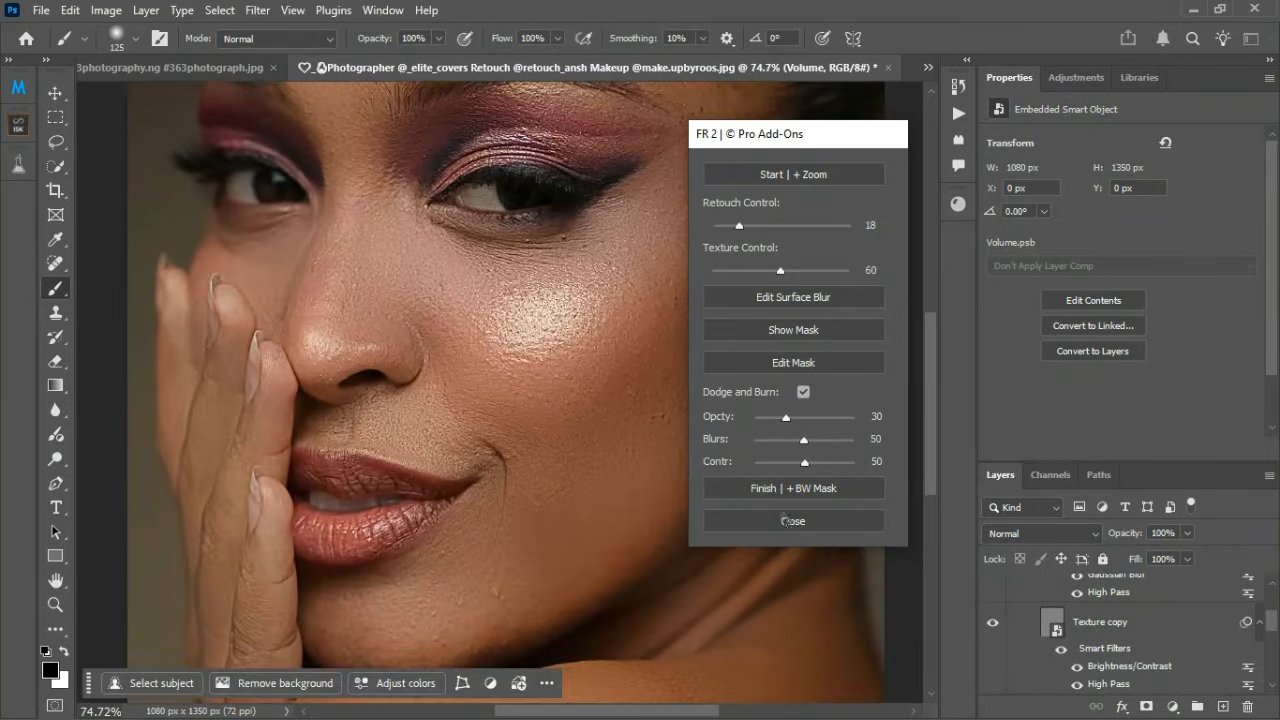
left_click(788, 521)
Step: Collapse the Fast Retouch | 2 Method layer group and review the whole portrait
scroll(709, 457, "down", 4)
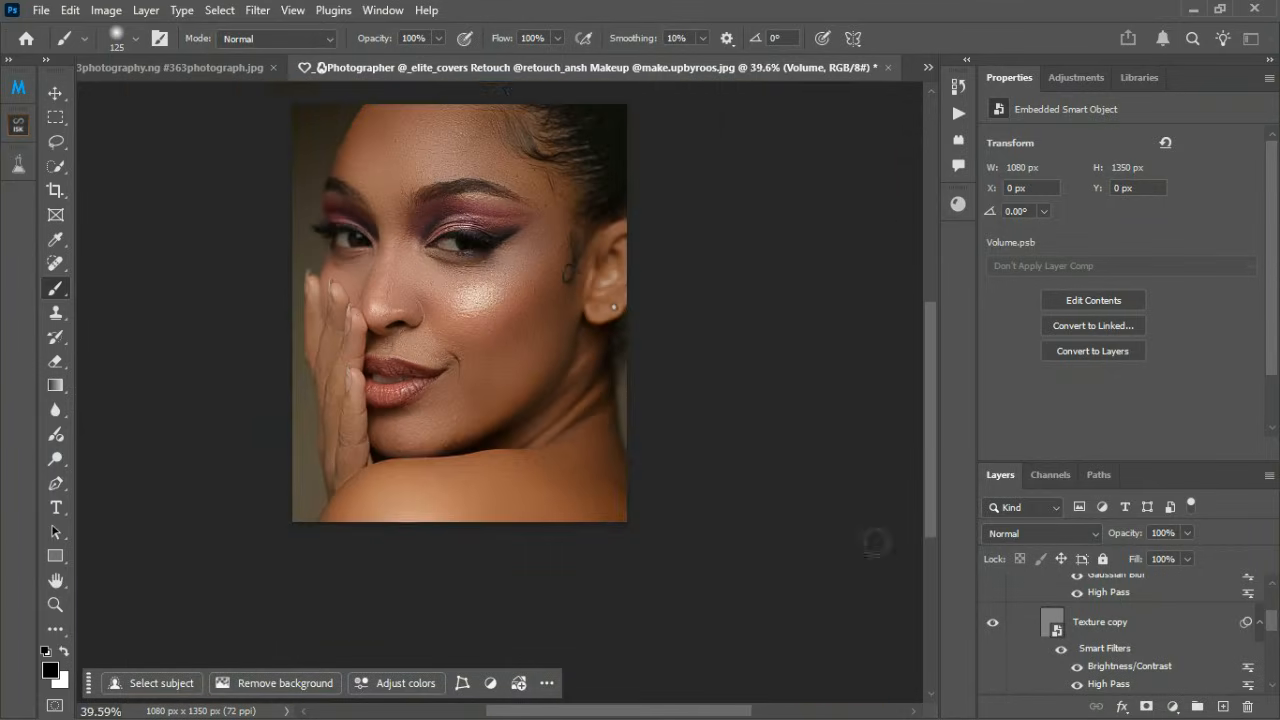
scroll(873, 541, "down", 2)
scroll(1107, 640, "up", 3)
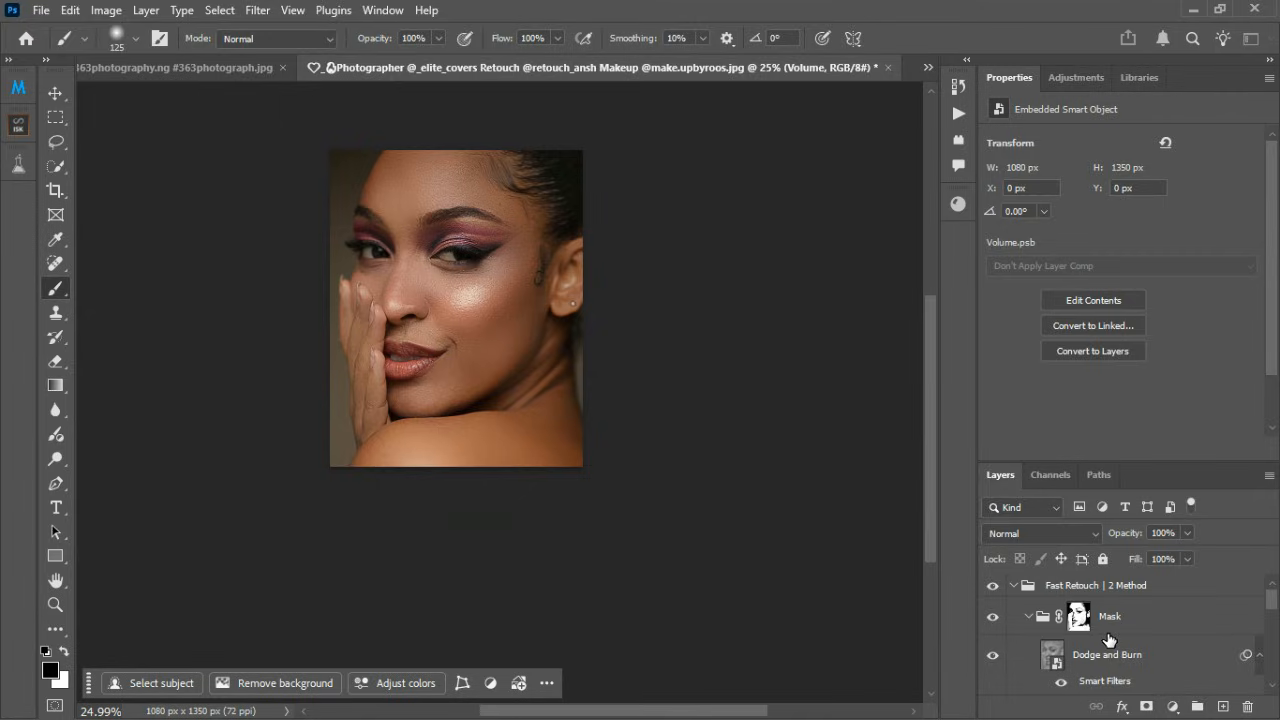
left_click(1013, 586)
scroll(532, 488, "down", 1)
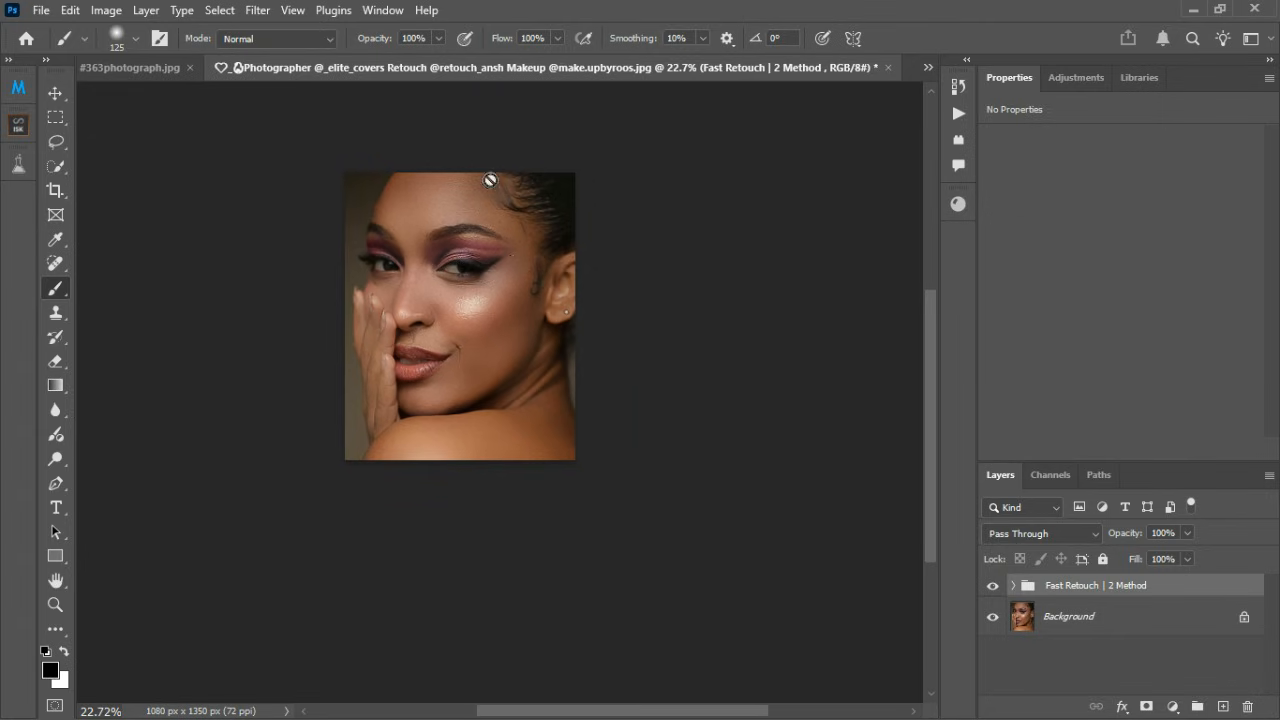
scroll(491, 177, "up", 3)
scroll(497, 186, "up", 1)
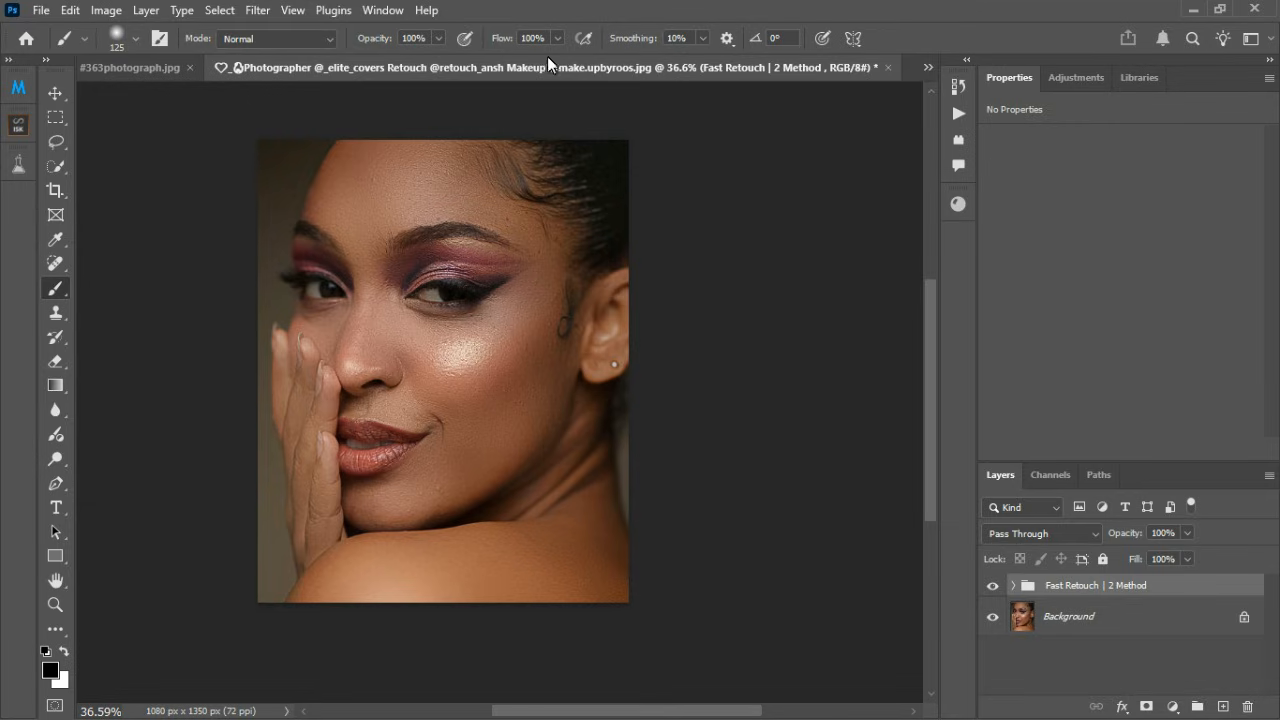
Step: Reopen the Ultimate Retouch extension and its Fast Retouch method 2 dialog to show their location, and close both
left_click(374, 12)
left_click(372, 10)
left_click(372, 10)
mouse_move(528, 103)
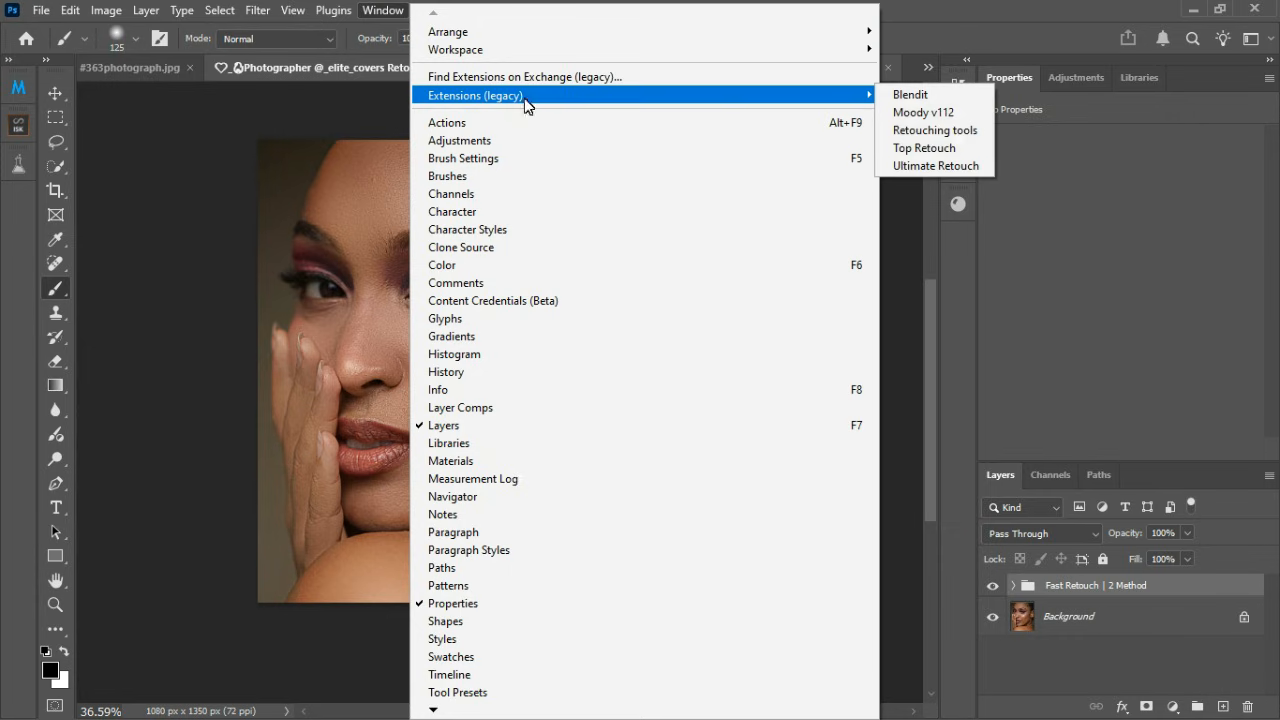
left_click(951, 171)
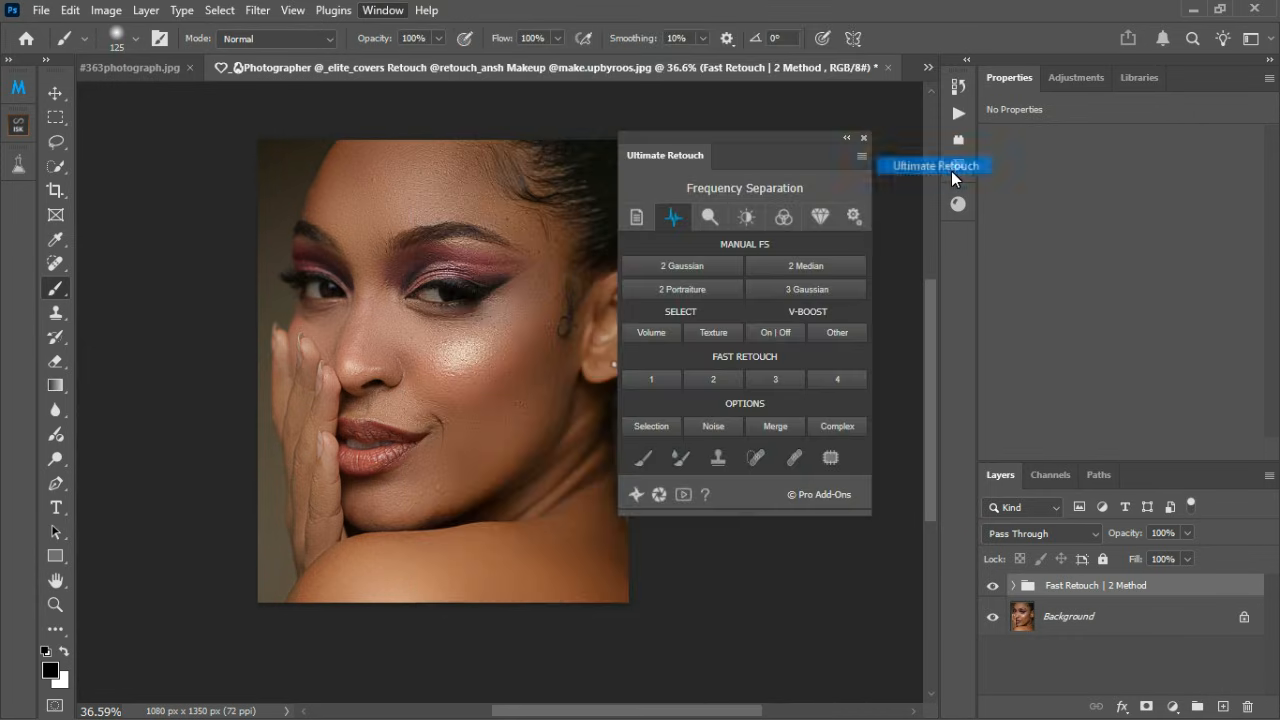
left_click(711, 376)
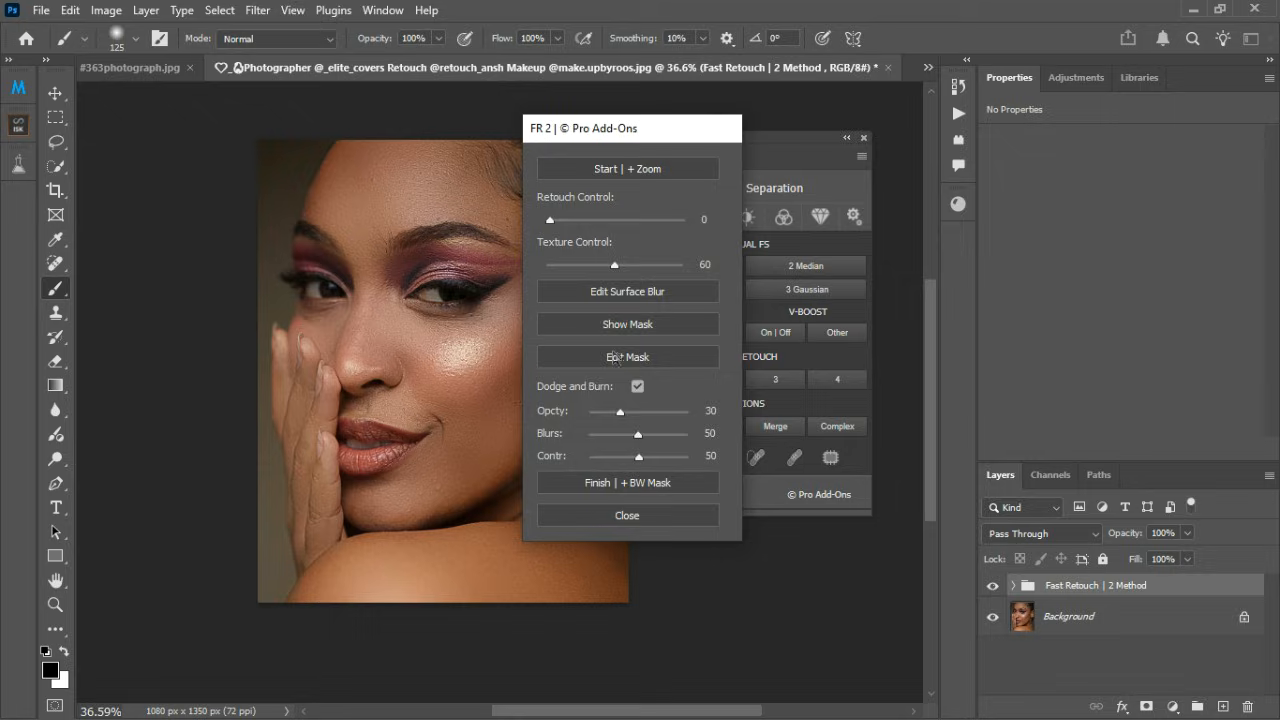
left_click_drag(646, 129, 563, 131)
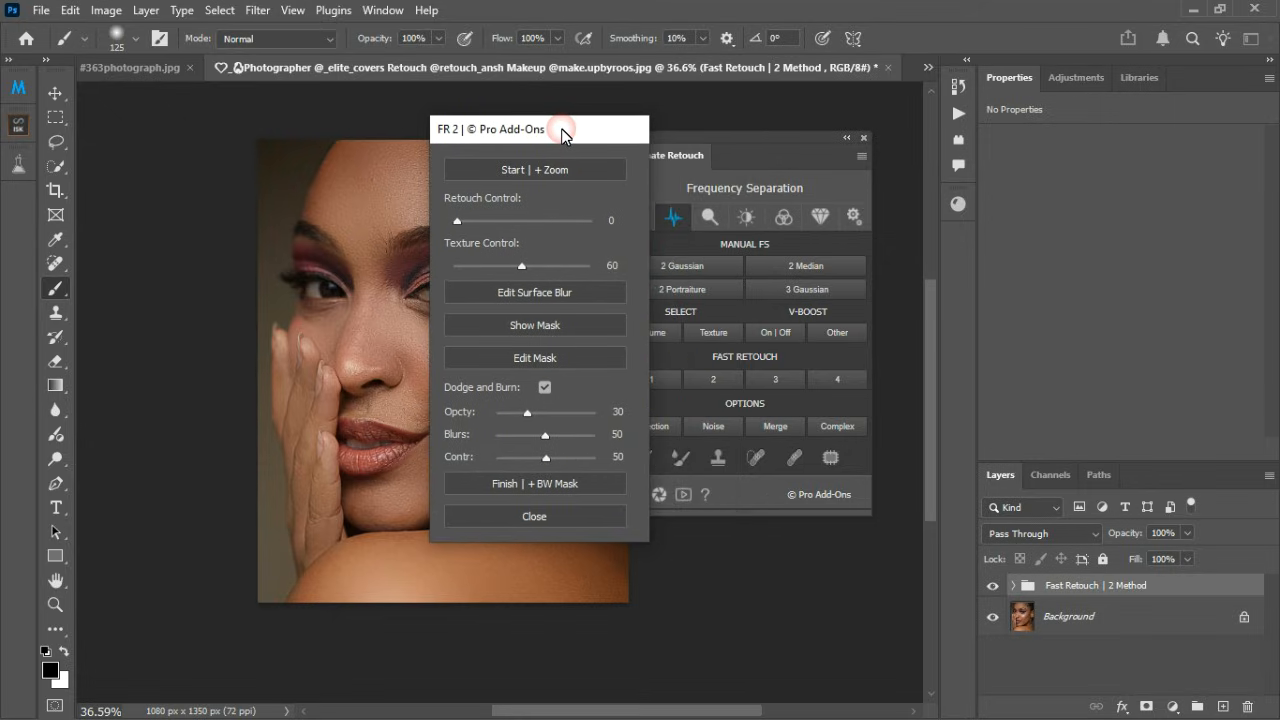
left_click(535, 516)
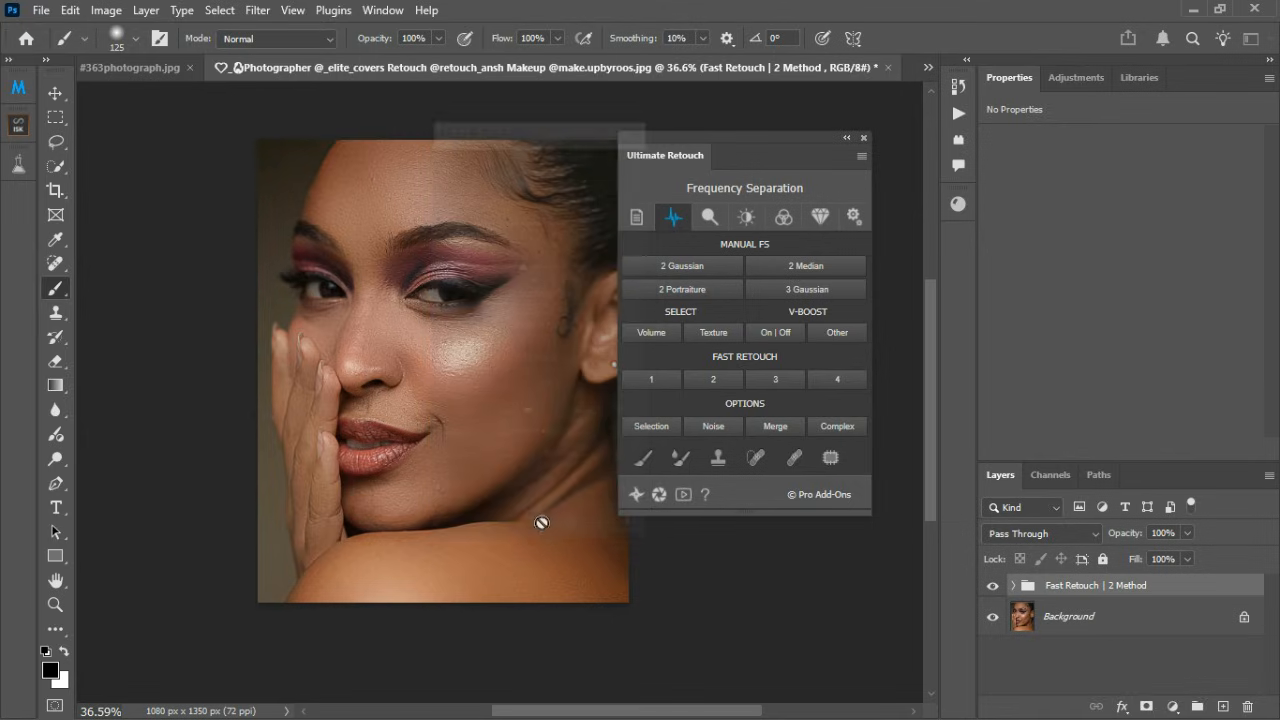
left_click(864, 137)
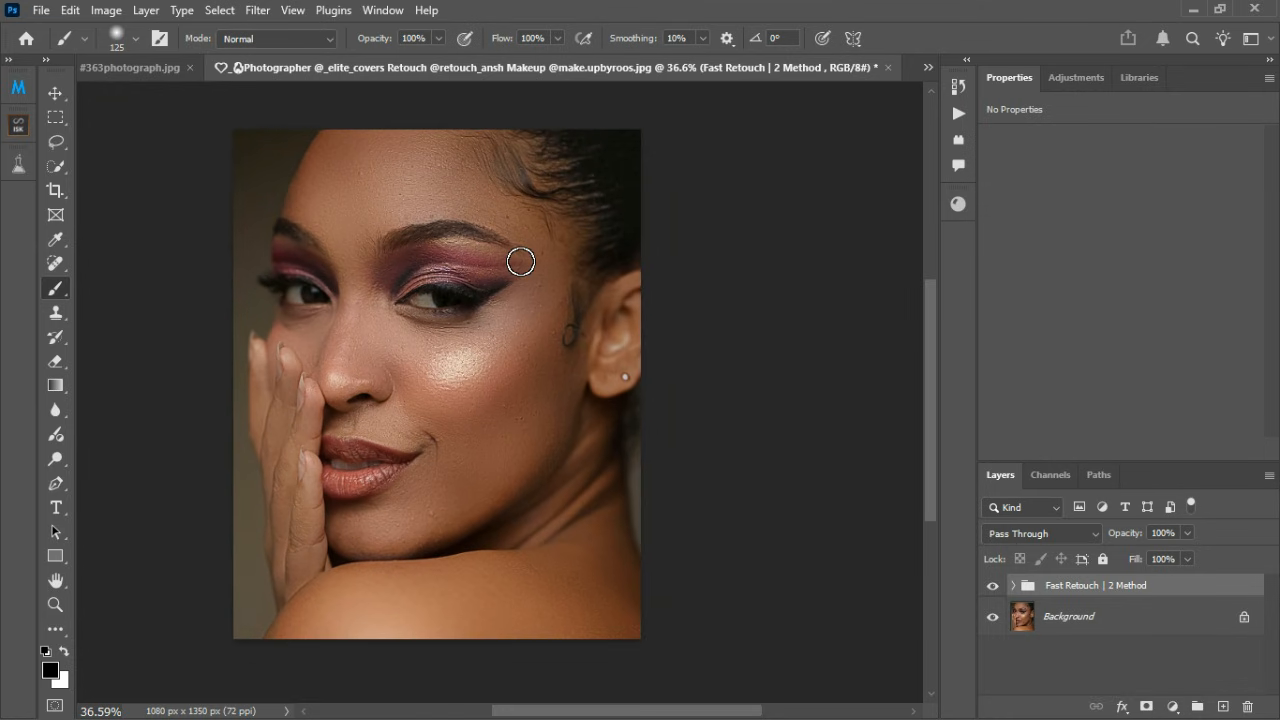
Step: Inspect the retouched cheek up close and hide the Fast Retouch | 2 Method group to view the original portrait
scroll(531, 275, "up", 3)
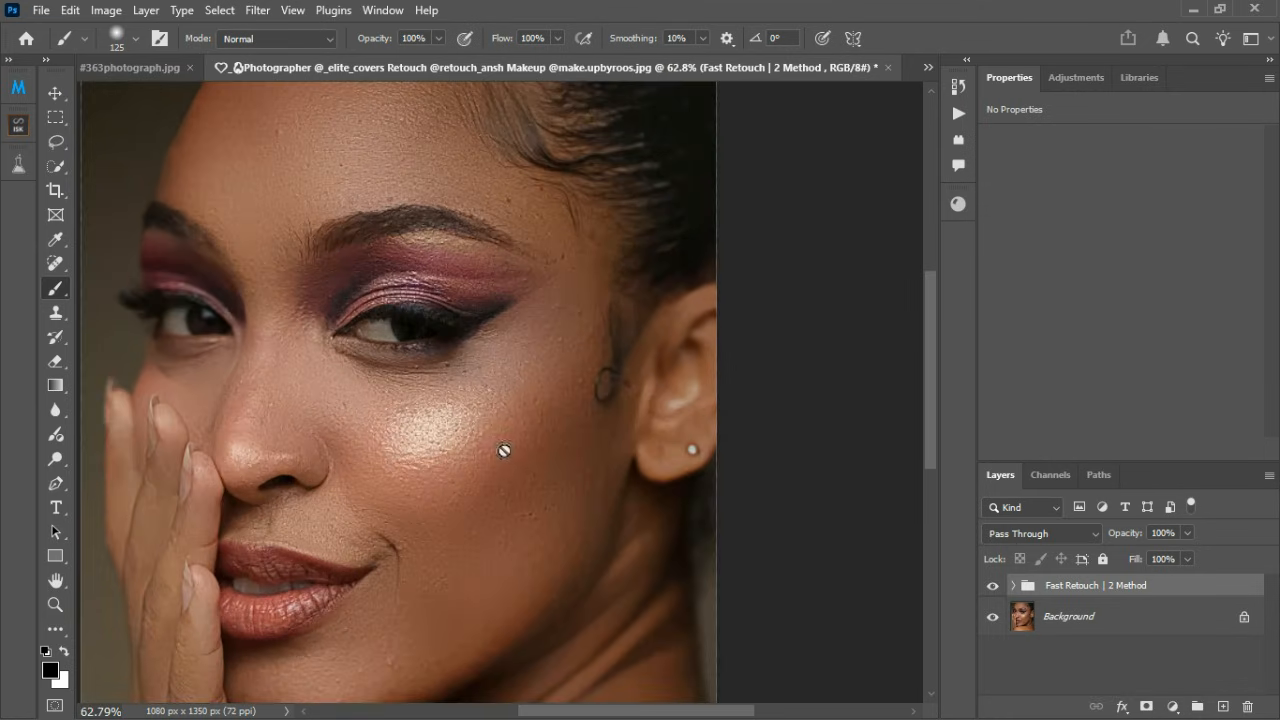
scroll(510, 445, "down", 2)
left_click(993, 587)
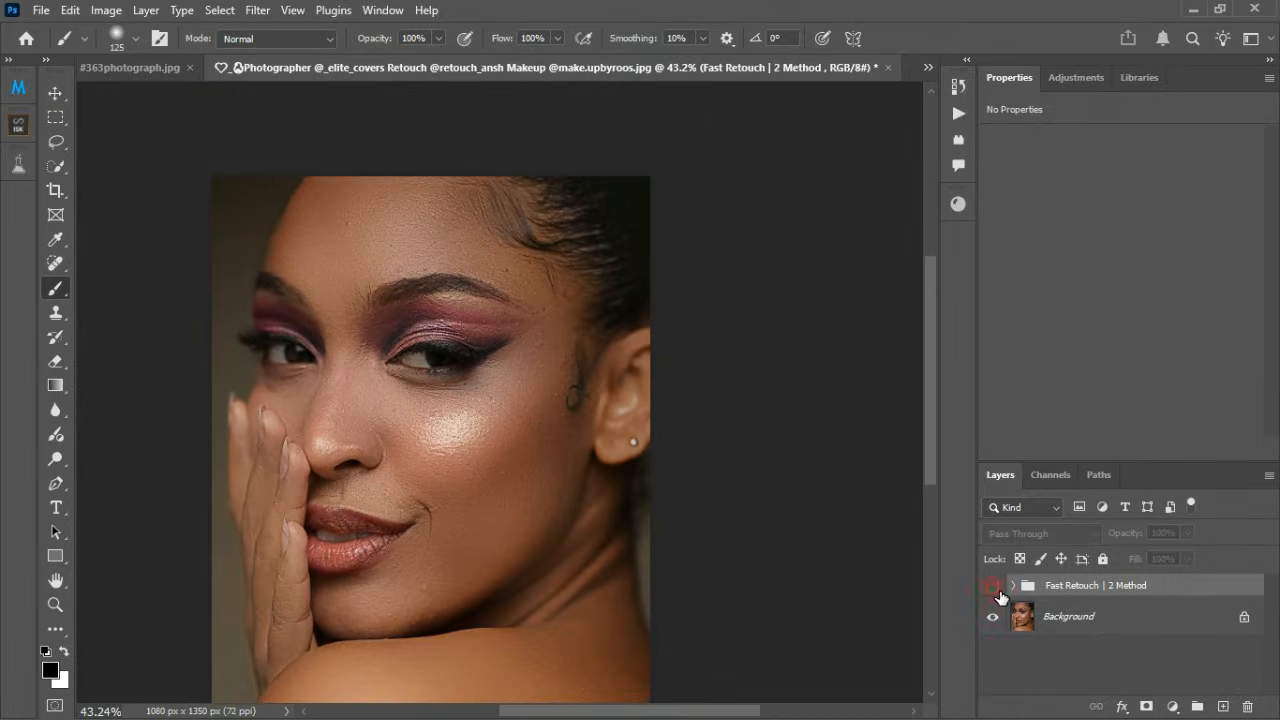
Step: Examine the profile portrait in the other open document and return to the close-up portrait
left_click(130, 67)
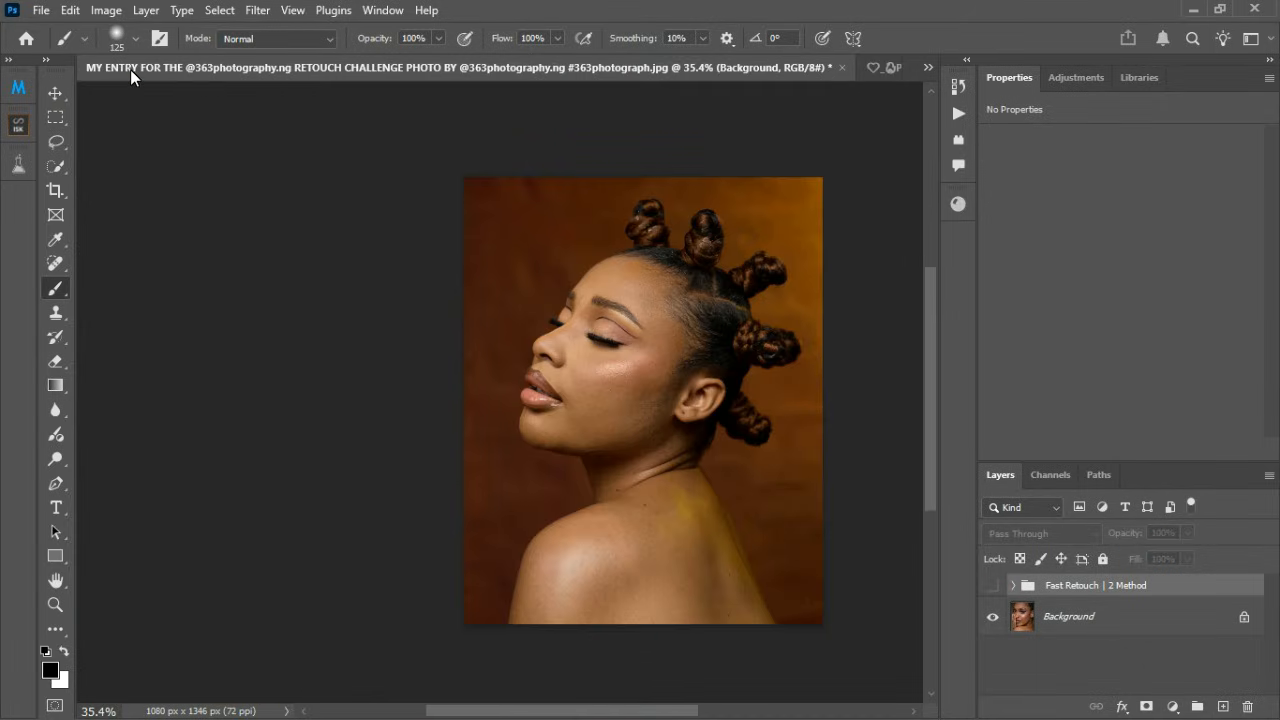
scroll(796, 392, "up", 2)
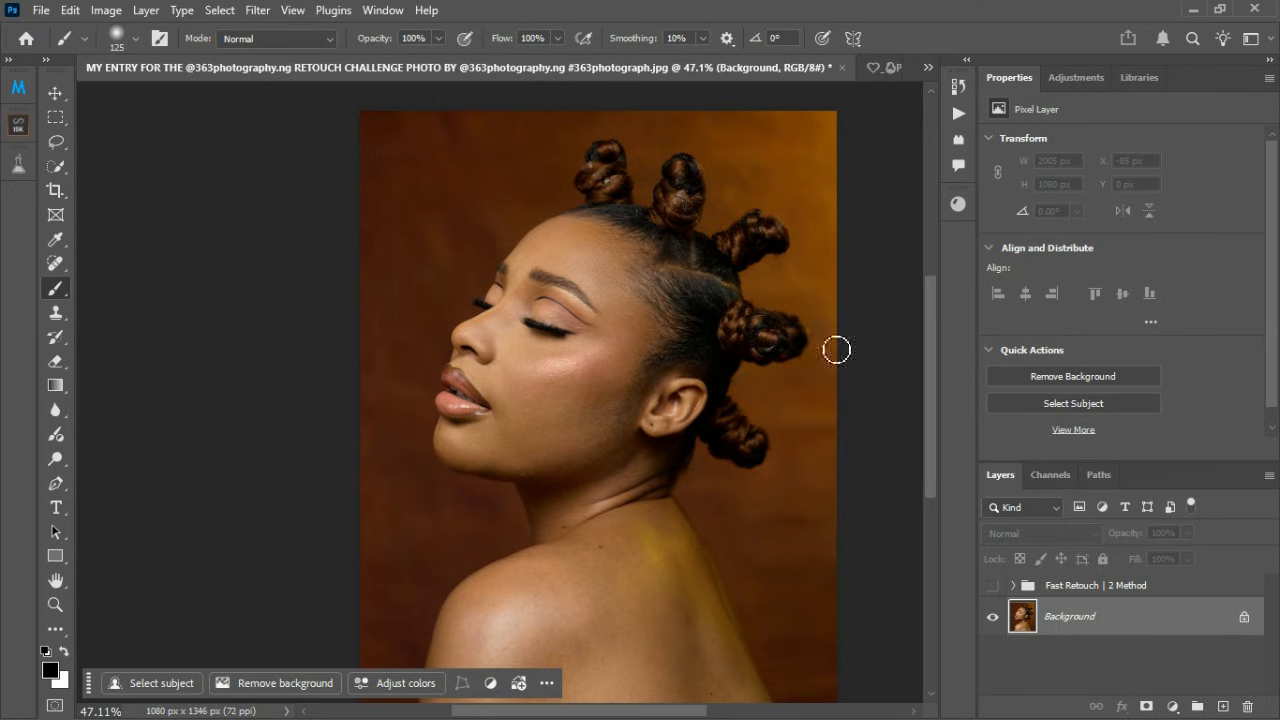
left_click(888, 67)
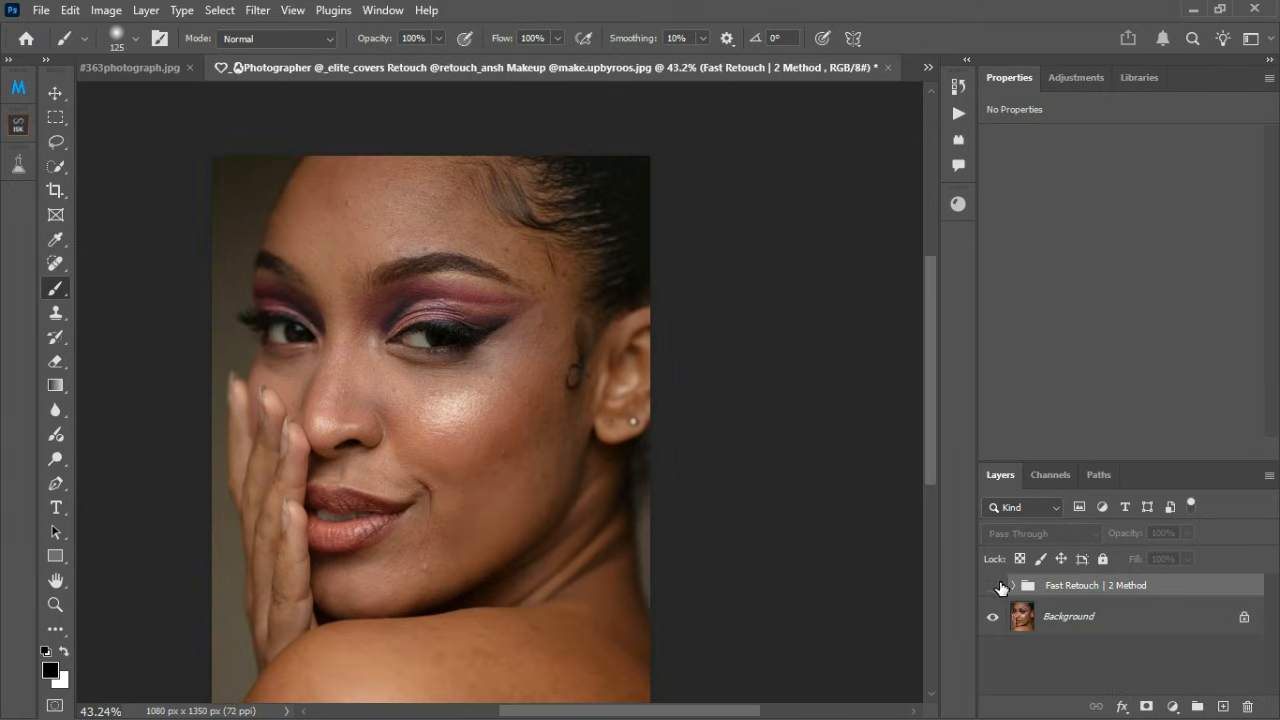
Step: Toggle the Fast Retouch | 2 Method group's visibility for a before-and-after comparison, leaving the group shown
left_click(993, 587)
left_click(994, 588)
left_click(994, 588)
Step: Expand the Fast Retouch | 2 Method group and hide its Texture copy layer
left_click(1014, 587)
scroll(1046, 634, "down", 1)
scroll(1046, 637, "down", 3)
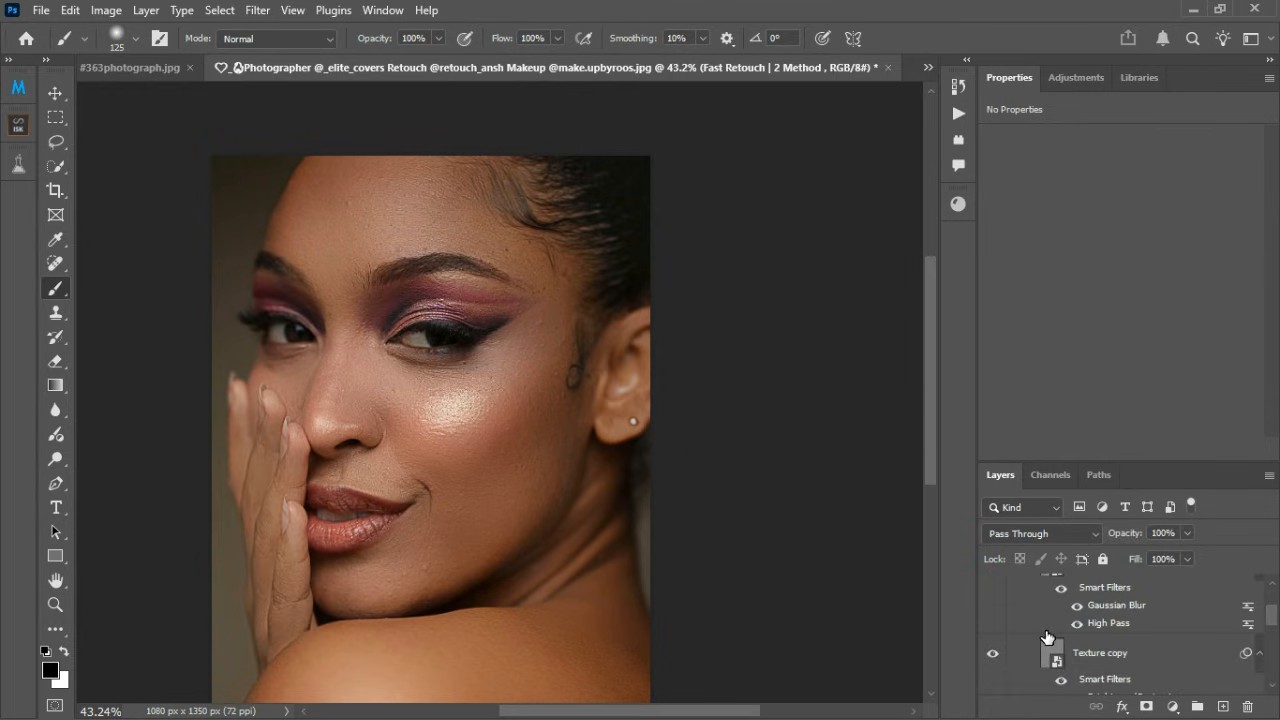
left_click(992, 630)
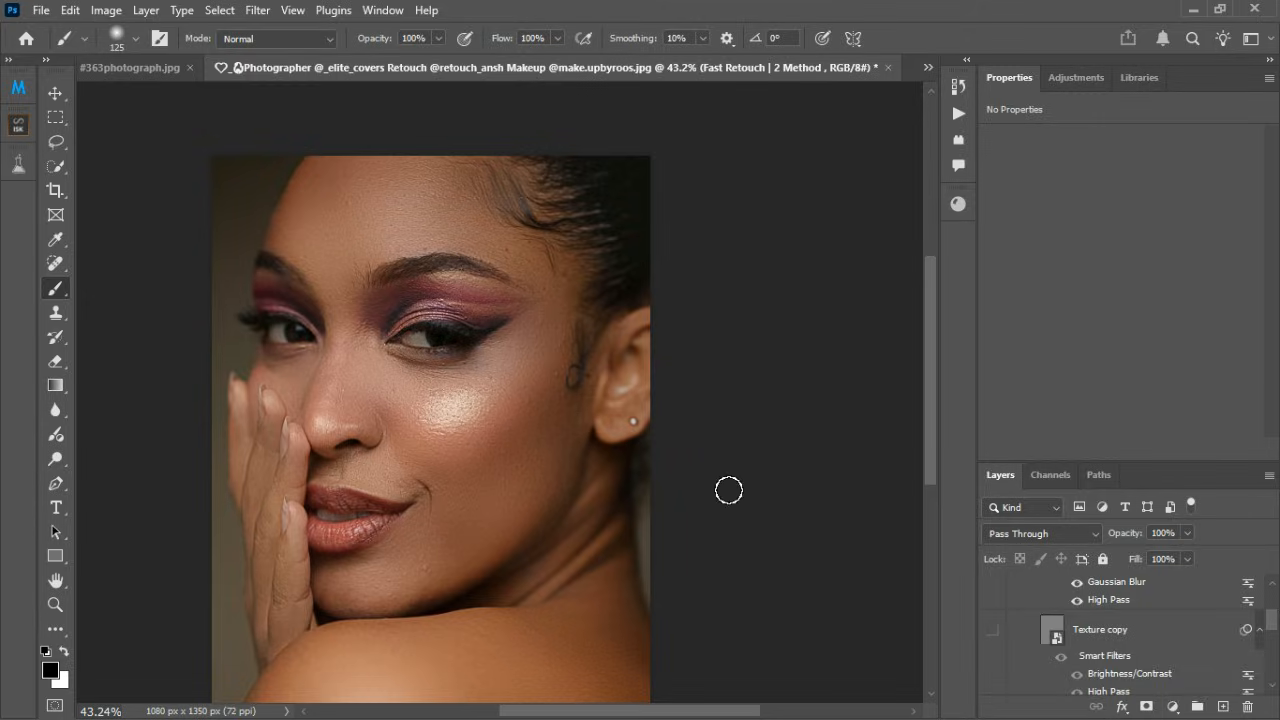
scroll(608, 506, "down", 3)
scroll(1056, 610, "up", 3)
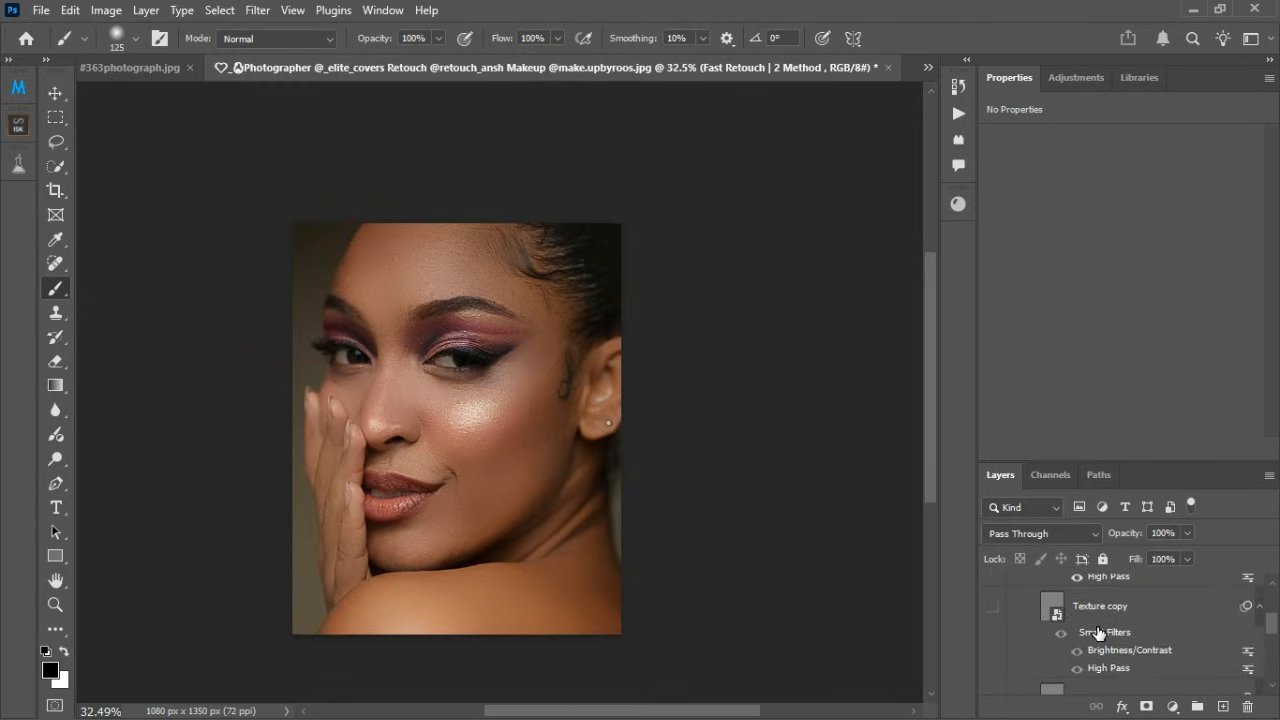
scroll(1061, 627, "up", 1)
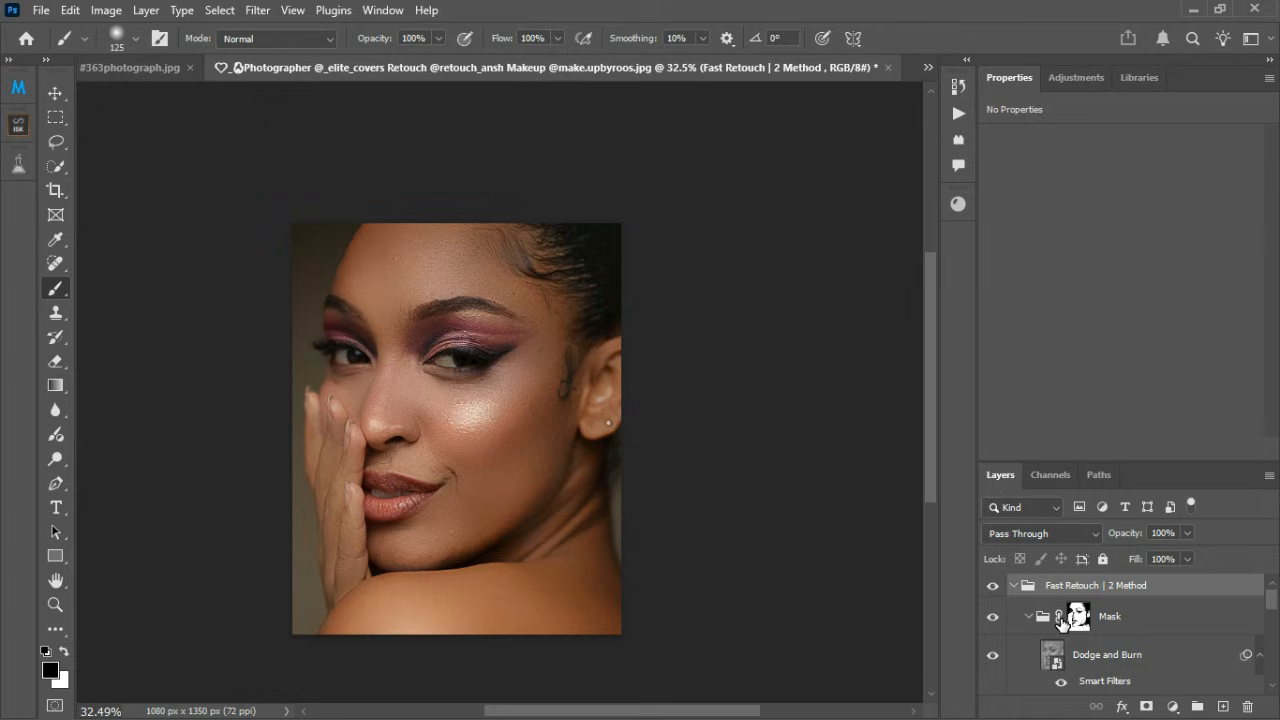